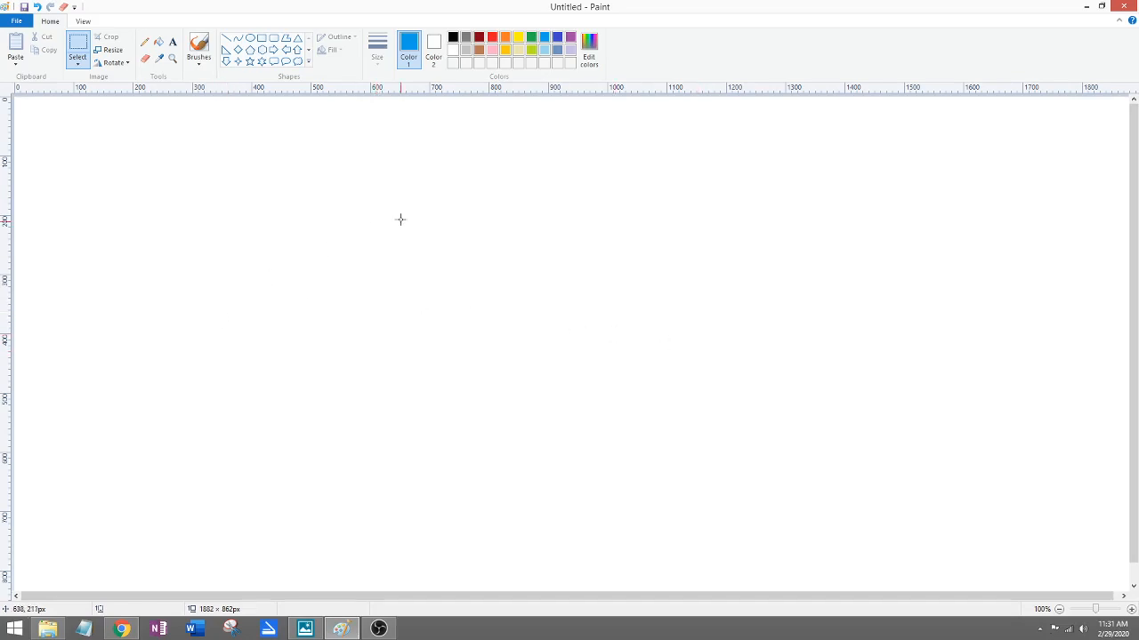
click(227, 39)
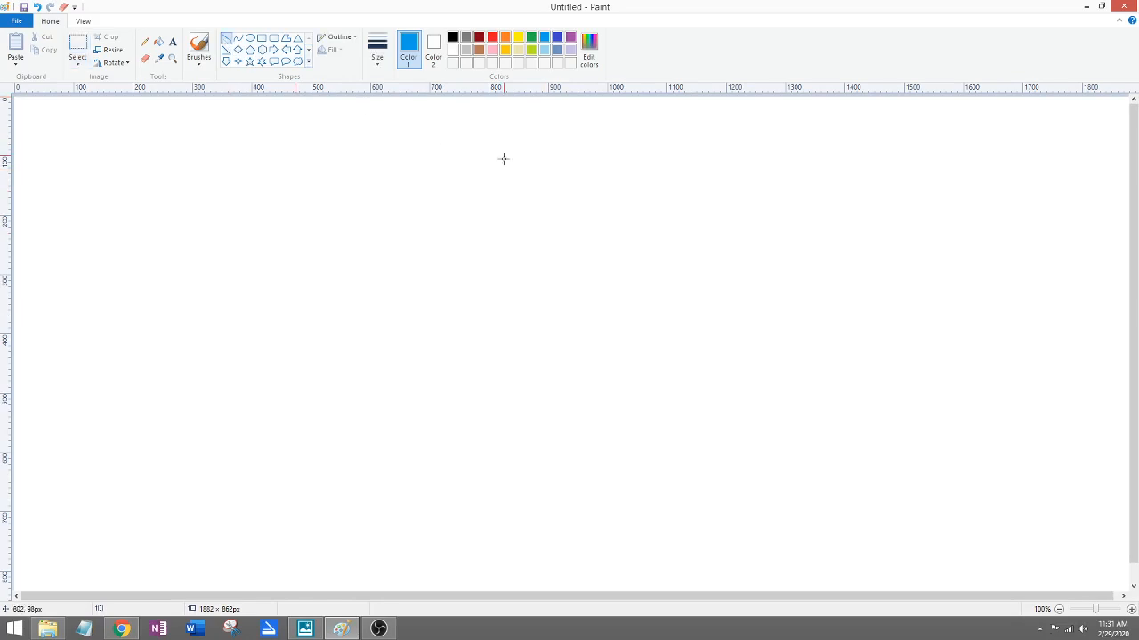
drag(541, 113, 542, 391)
key(ctrl+z)
Step: Draw a black vertical line about 760 px long down the middle of the canvas in the second-thickest line size
click(452, 36)
click(227, 43)
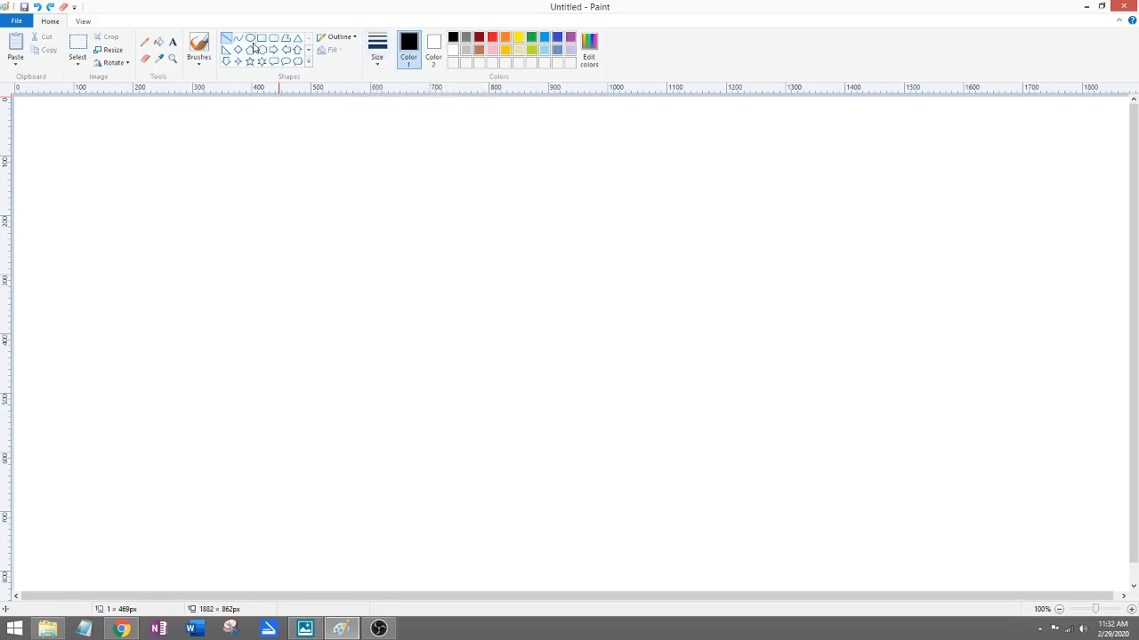
click(377, 50)
click(385, 135)
drag(508, 120, 531, 250)
key(ctrl+z)
click(377, 49)
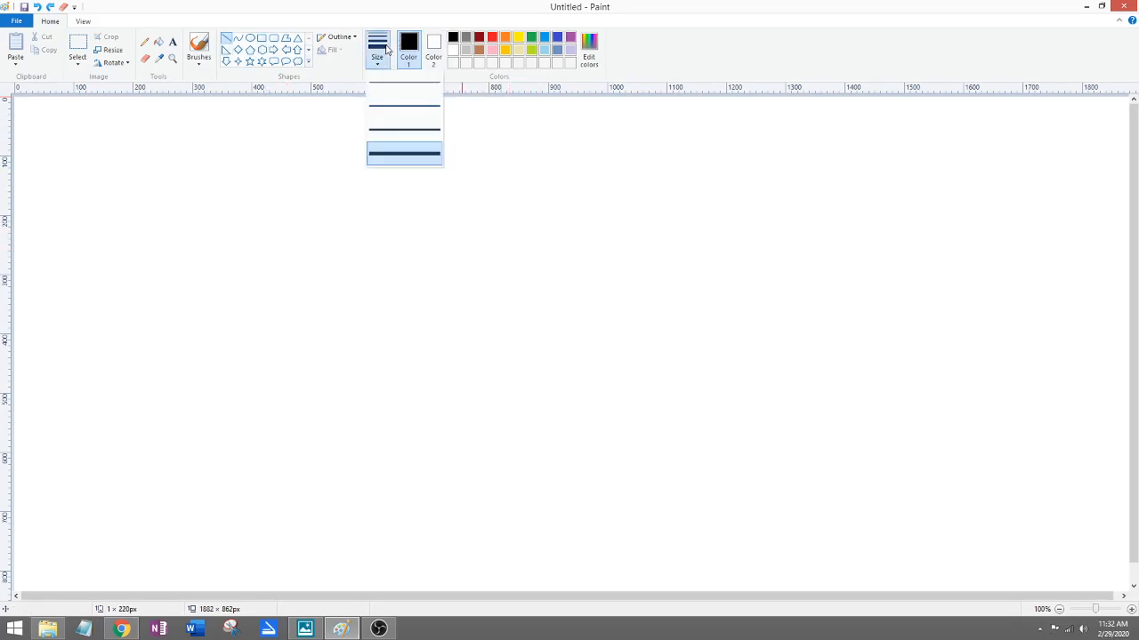
click(394, 120)
mouse_move(525, 119)
mouse_down()
mouse_move(498, 503)
mouse_move(519, 568)
mouse_up()
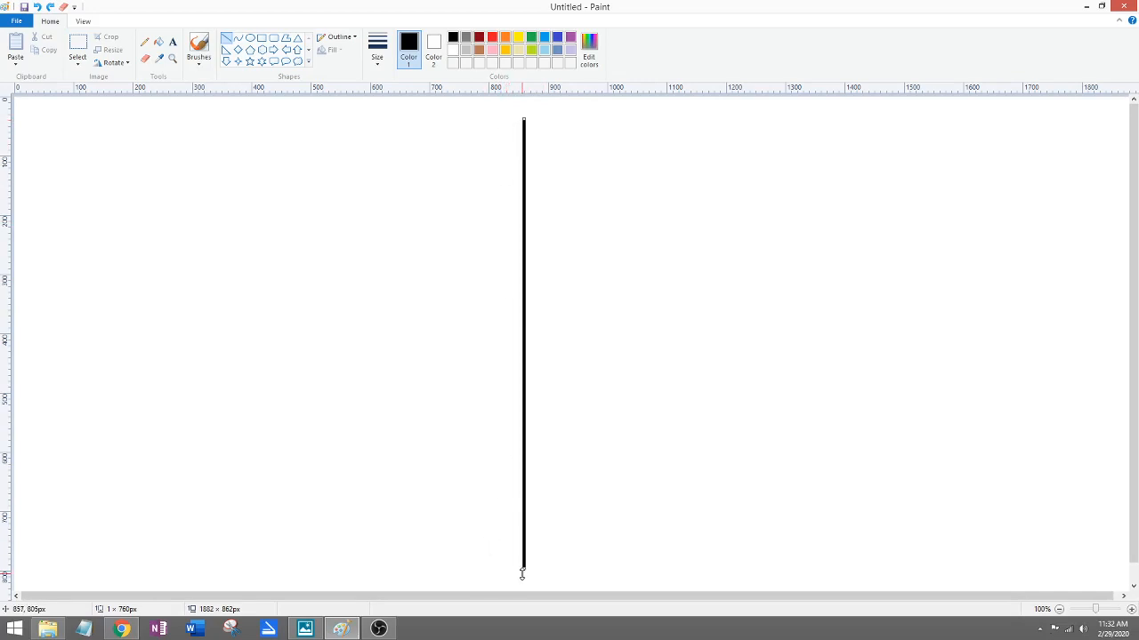
click(471, 355)
Step: Mark the vertical line with nine short horizontal pencil ticks that divide it into eight head-height sections
click(144, 42)
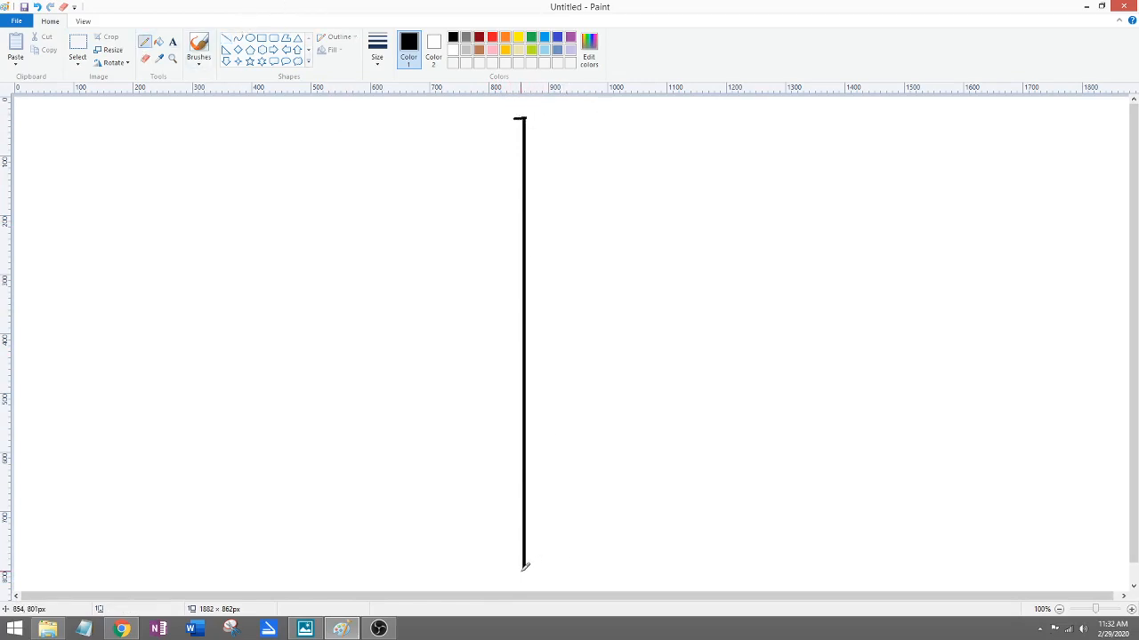
drag(519, 571, 531, 571)
drag(516, 317, 531, 318)
drag(521, 211, 532, 212)
drag(524, 436, 532, 436)
Step: Draw an oval head about 67 × 83 px in the topmost section and nudge it to centre on the vertical line
click(250, 38)
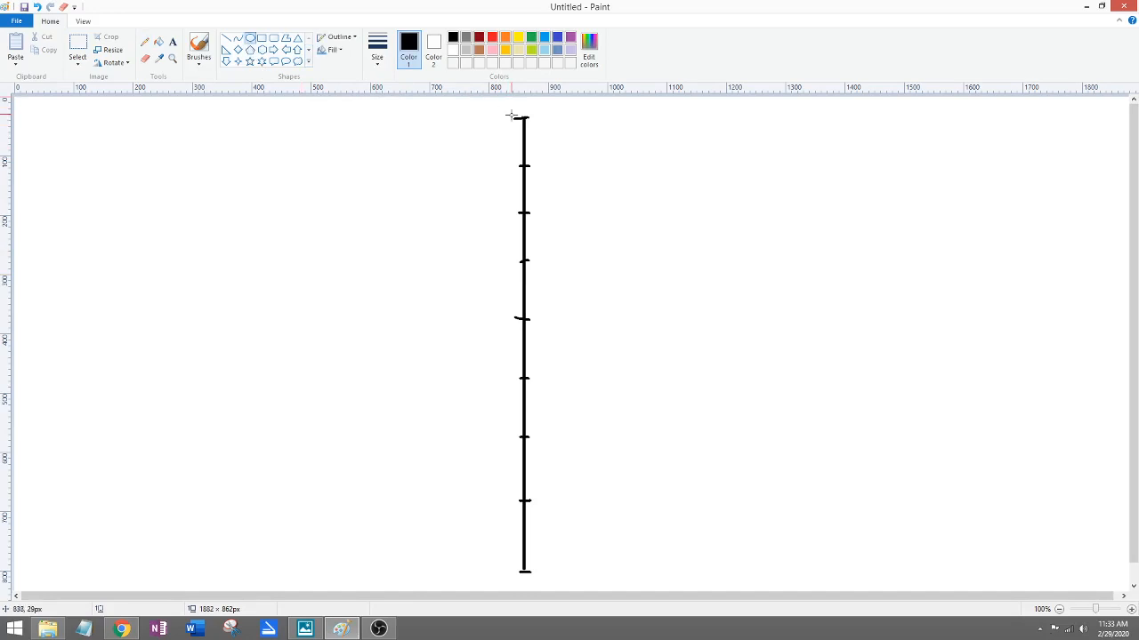
drag(509, 115, 548, 166)
click(646, 157)
key(ctrl+z)
drag(503, 117, 545, 167)
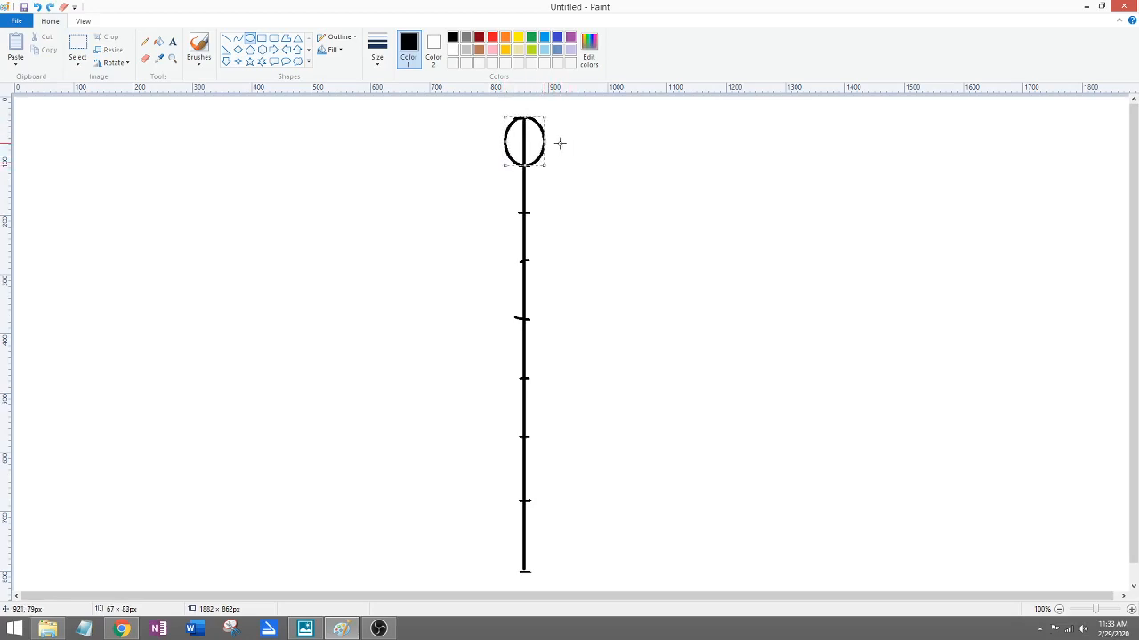
key(Left)
key(Left)
key(Left)
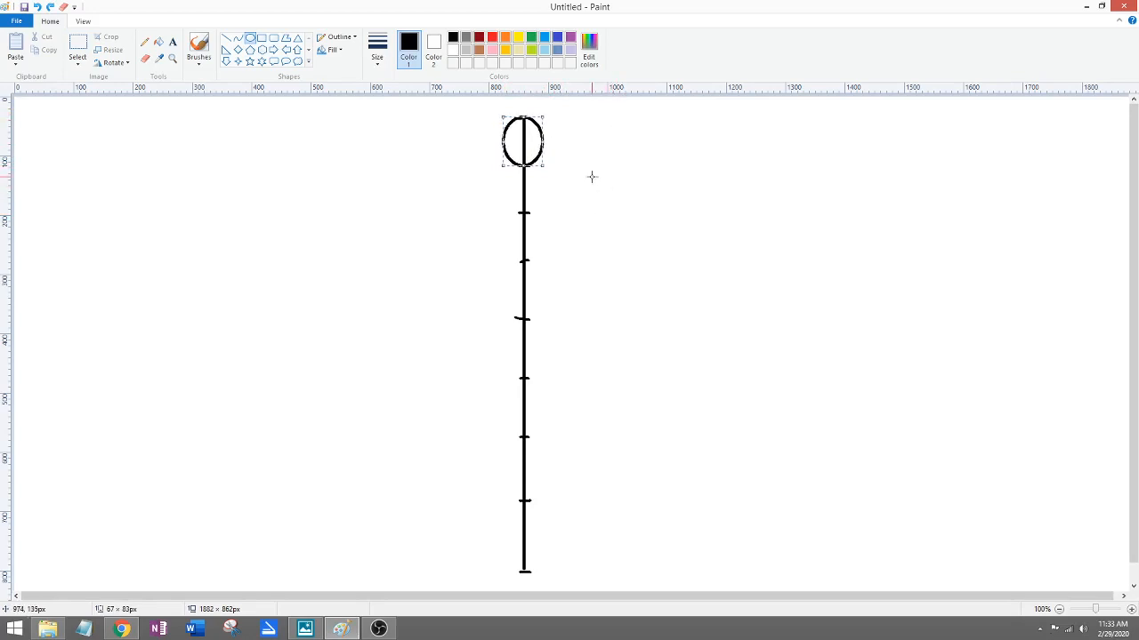
click(596, 206)
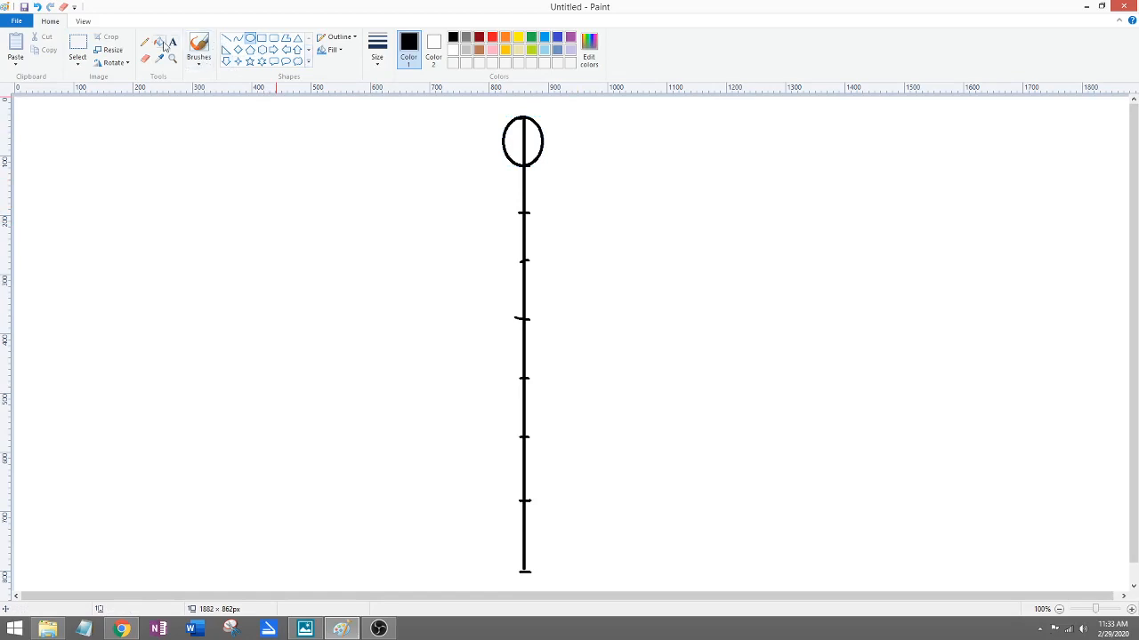
Step: Draw a freehand pencil shoulder line across the centre line just below the head
click(145, 42)
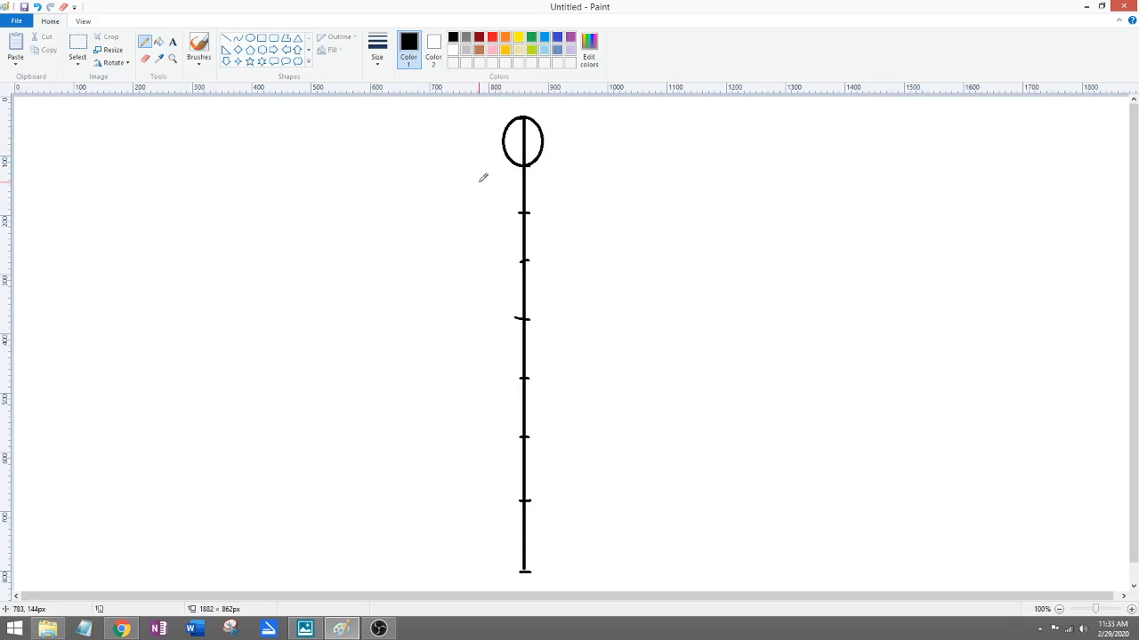
drag(479, 180, 555, 181)
key(ctrl+z)
drag(484, 182, 564, 181)
key(ctrl+z)
drag(486, 166, 567, 163)
key(ctrl+z)
drag(478, 183, 577, 186)
Step: Mark the centre line's midpoint with a small circle and a pointing arrow, and draw the horizontal hip line through it
drag(519, 318, 528, 314)
mouse_move(317, 320)
mouse_down()
mouse_move(375, 310)
mouse_move(347, 310)
mouse_move(350, 321)
mouse_up()
key(ctrl+z)
drag(493, 317, 557, 317)
Step: Sketch the upper arm, forearm and hand guide lines down from the left end of the shoulder line
click(455, 246)
drag(477, 184, 454, 246)
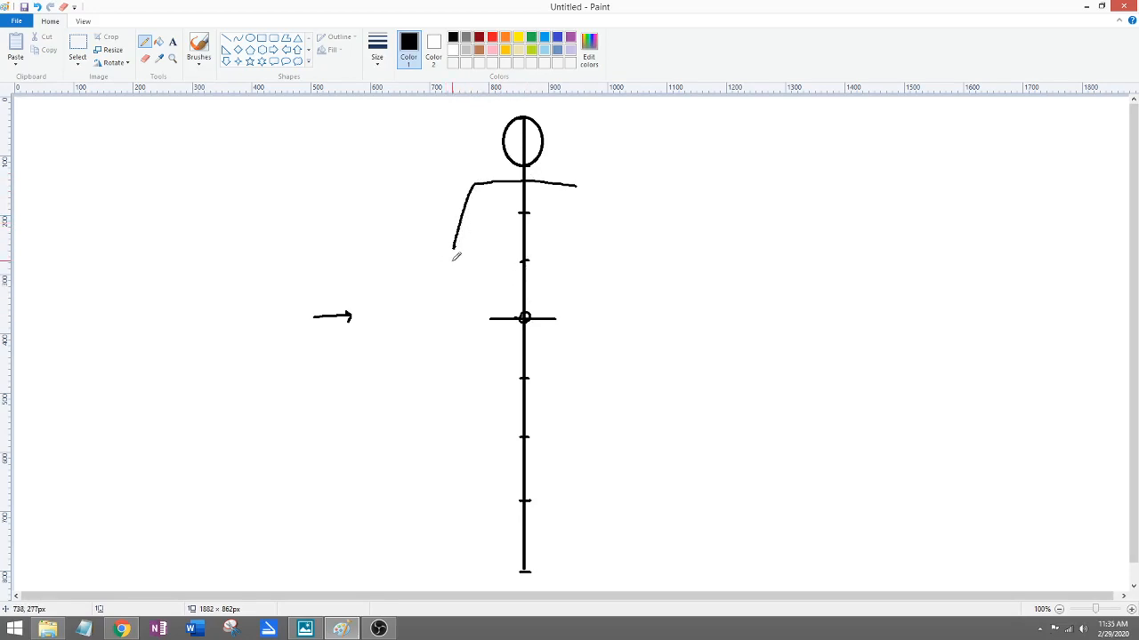
drag(447, 254, 443, 336)
key(ctrl+z)
mouse_move(451, 249)
mouse_down()
mouse_move(444, 324)
mouse_move(457, 373)
mouse_up()
Step: Sketch the matching upper arm, forearm and hand guide lines from the right end of the shoulder line
drag(579, 187, 597, 258)
key(ctrl+z)
mouse_move(579, 185)
mouse_down()
mouse_move(598, 266)
mouse_move(601, 374)
mouse_up()
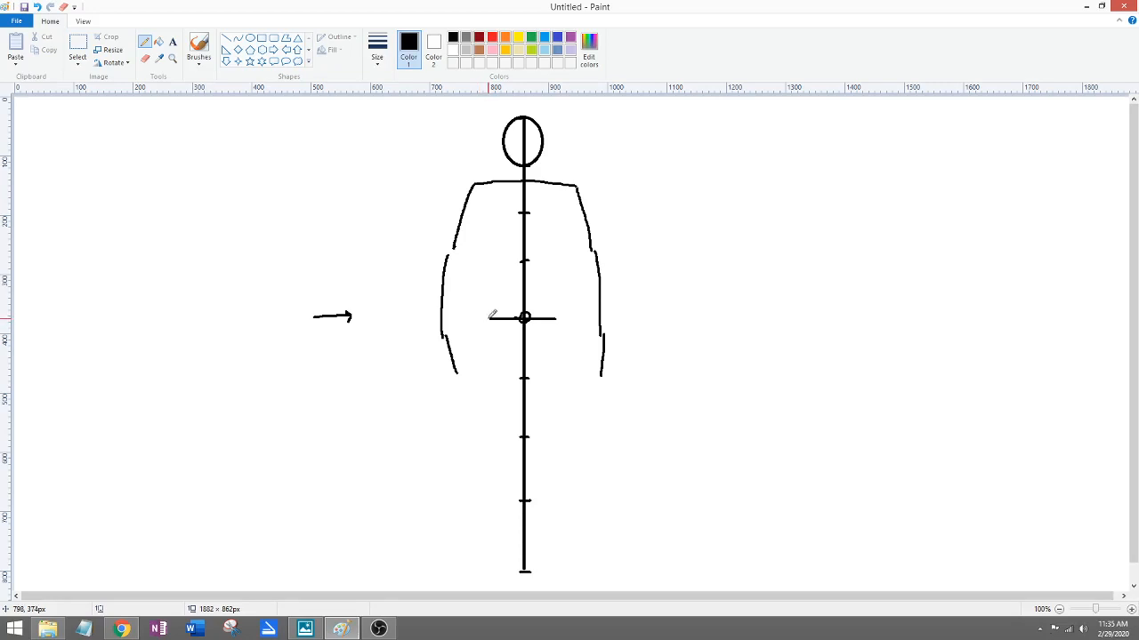
Step: Sketch the thigh and lower-leg guide lines down from both ends of the hip line
drag(488, 319, 481, 436)
drag(473, 434, 489, 547)
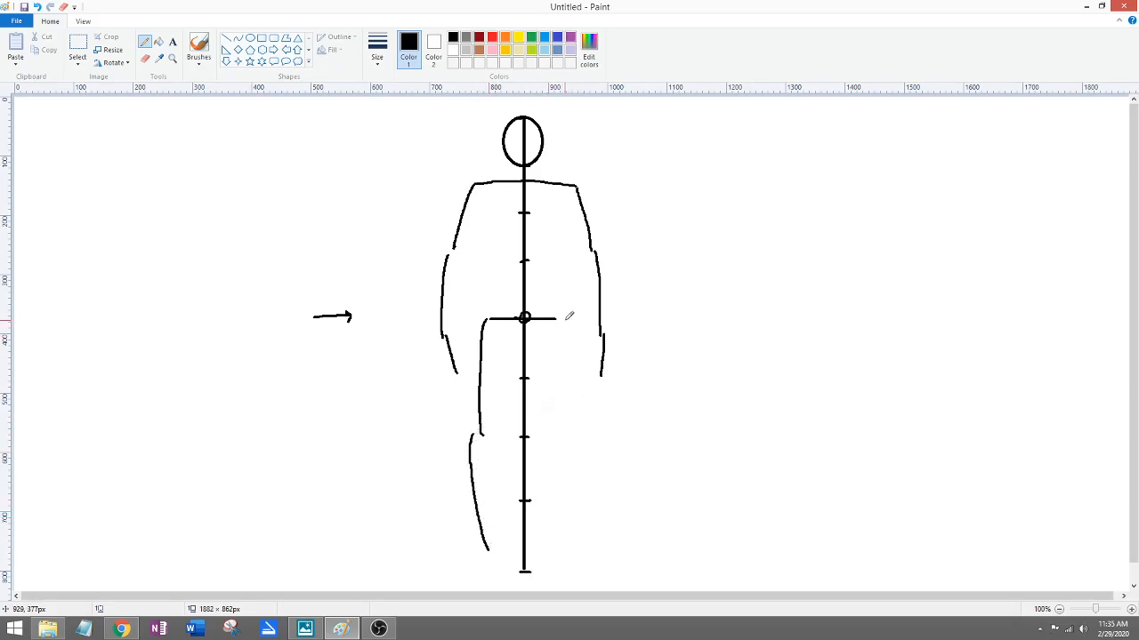
mouse_move(561, 322)
mouse_down()
mouse_move(573, 446)
mouse_move(563, 554)
mouse_up()
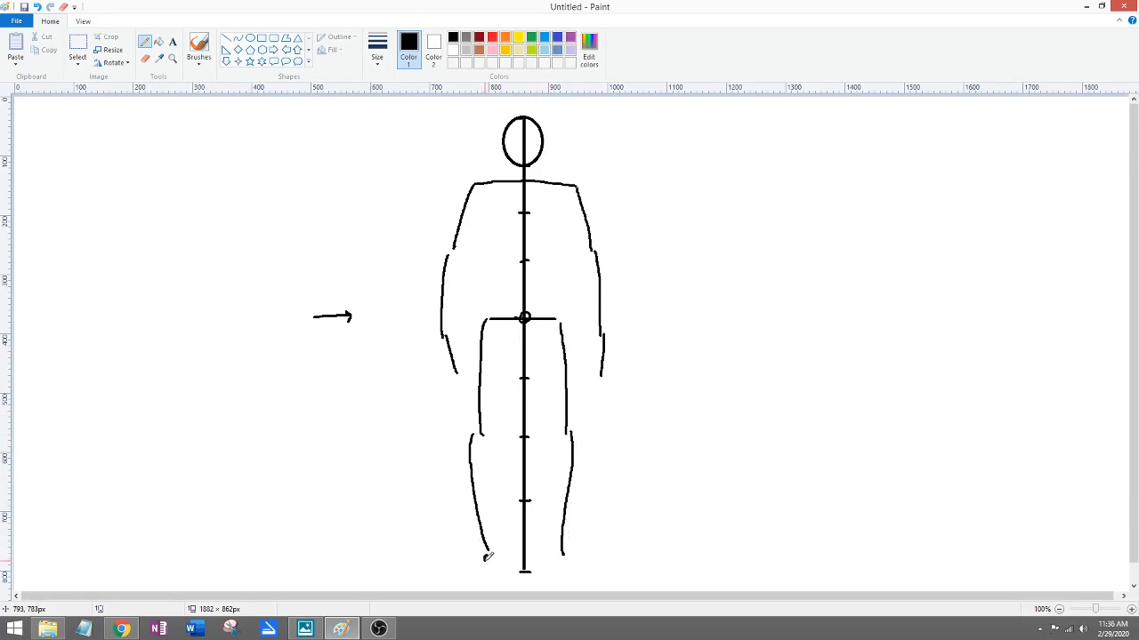
Step: Add small ankle marks below both legs and draw outward-slanting lines for the feet
drag(486, 554, 486, 558)
drag(563, 554, 565, 557)
drag(549, 566, 591, 584)
drag(497, 557, 454, 588)
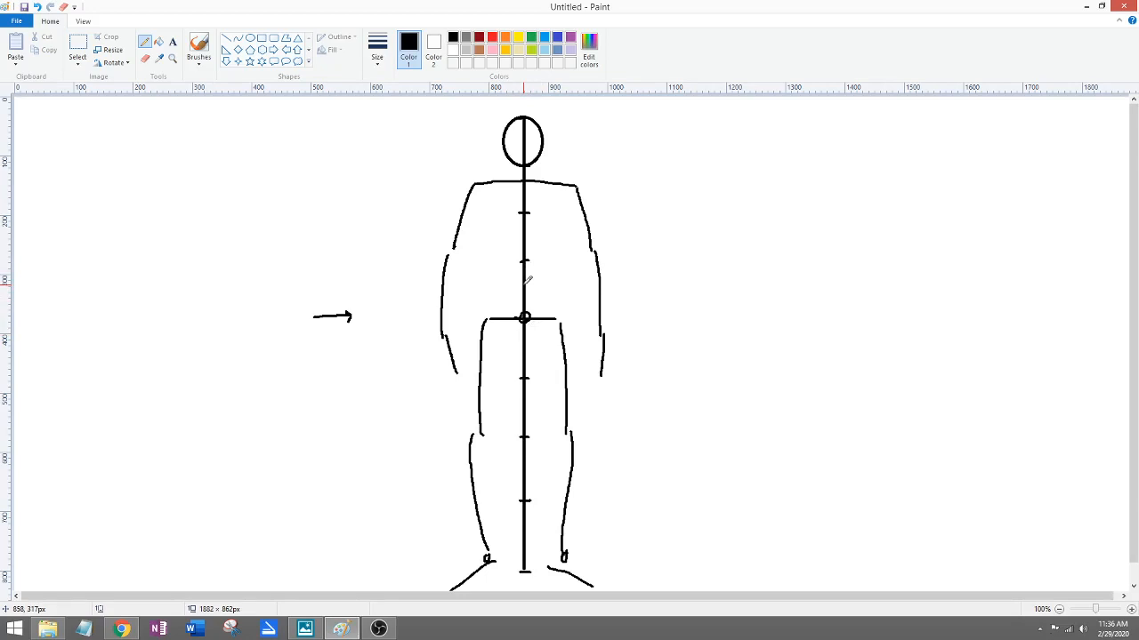
Step: Erase the centre line and its ticks below the hip line
click(145, 57)
drag(523, 339, 523, 365)
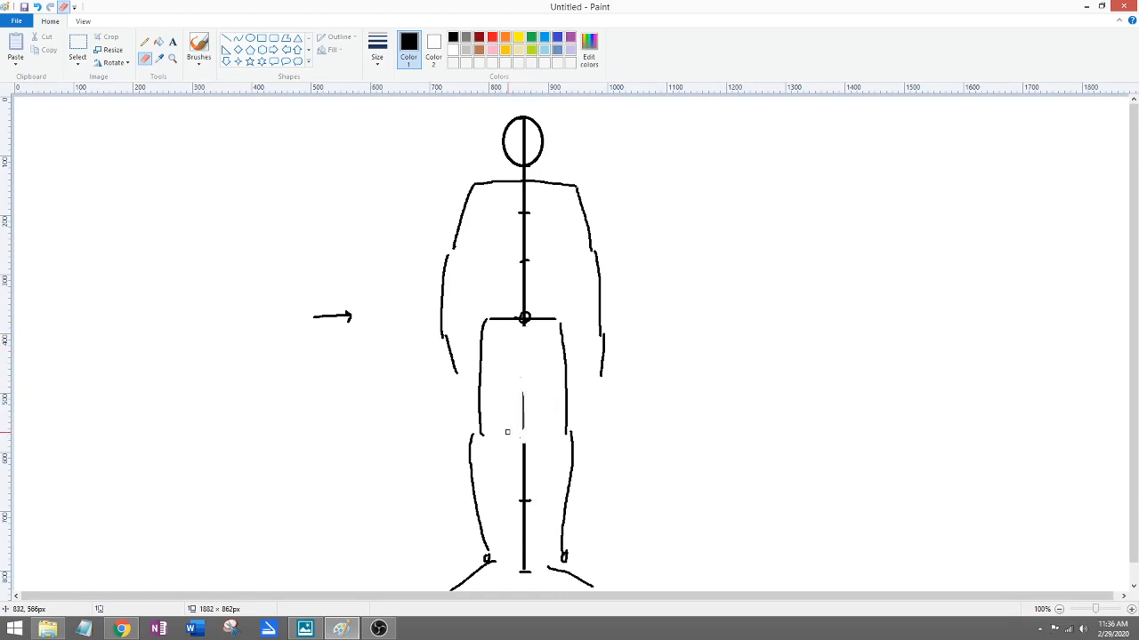
mouse_move(507, 432)
mouse_down()
mouse_move(521, 387)
mouse_move(523, 503)
mouse_up()
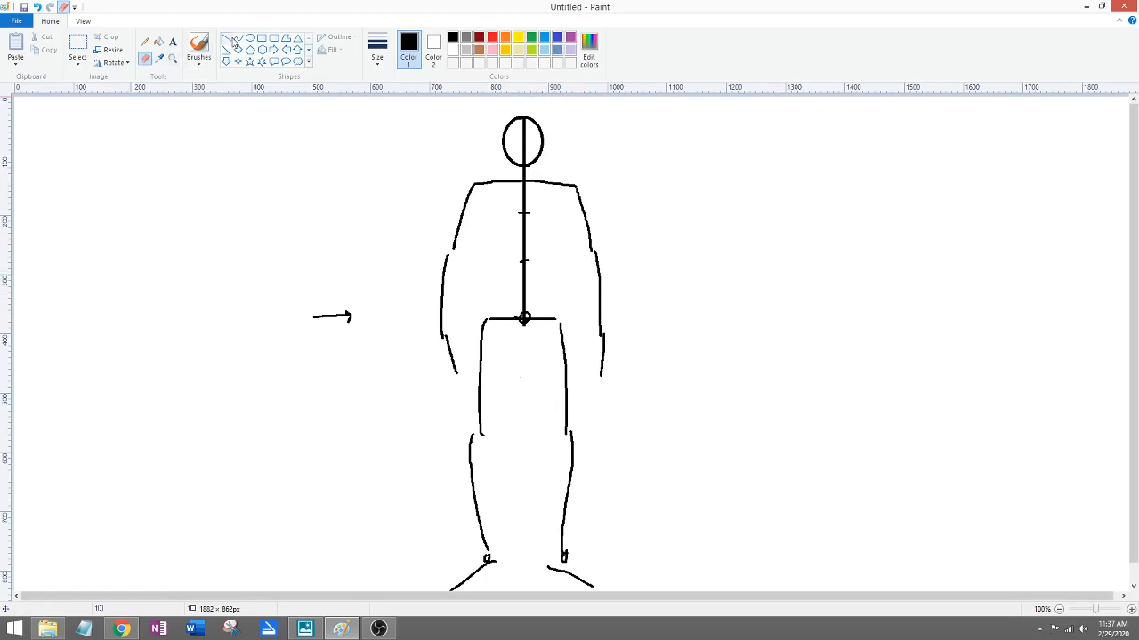
Step: Draw an arrow and a small trapezoid reference beside the figure, and pencil the neck between head and shoulders
click(144, 42)
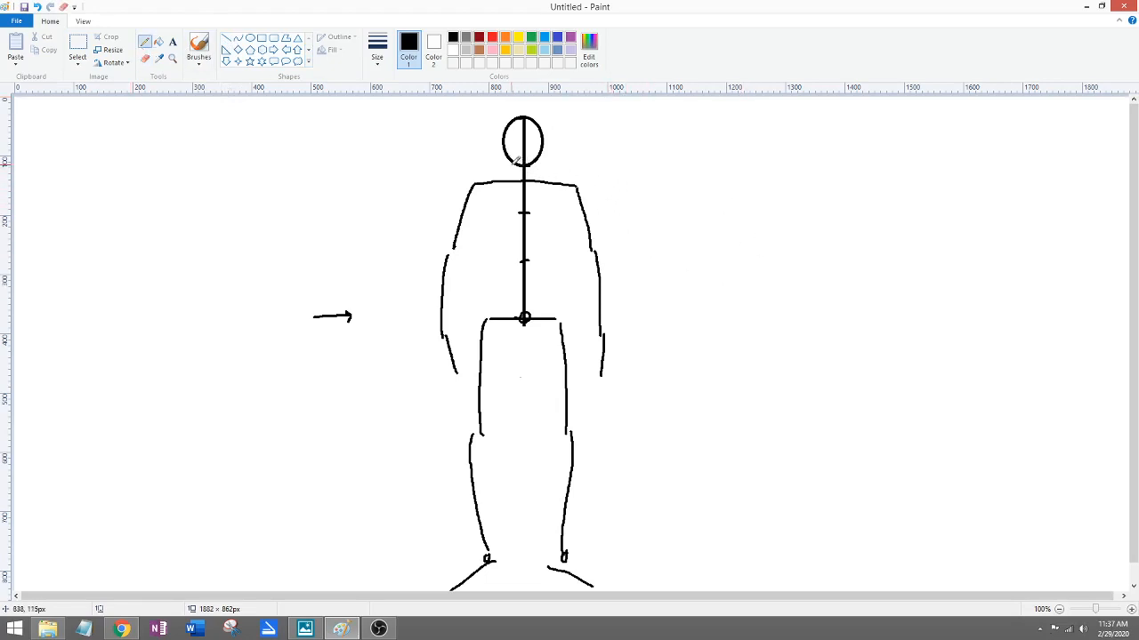
mouse_move(672, 172)
mouse_down()
mouse_move(702, 174)
mouse_move(678, 182)
mouse_up()
mouse_move(754, 155)
mouse_down()
mouse_move(747, 174)
mouse_move(781, 176)
mouse_move(776, 147)
mouse_move(754, 155)
mouse_up()
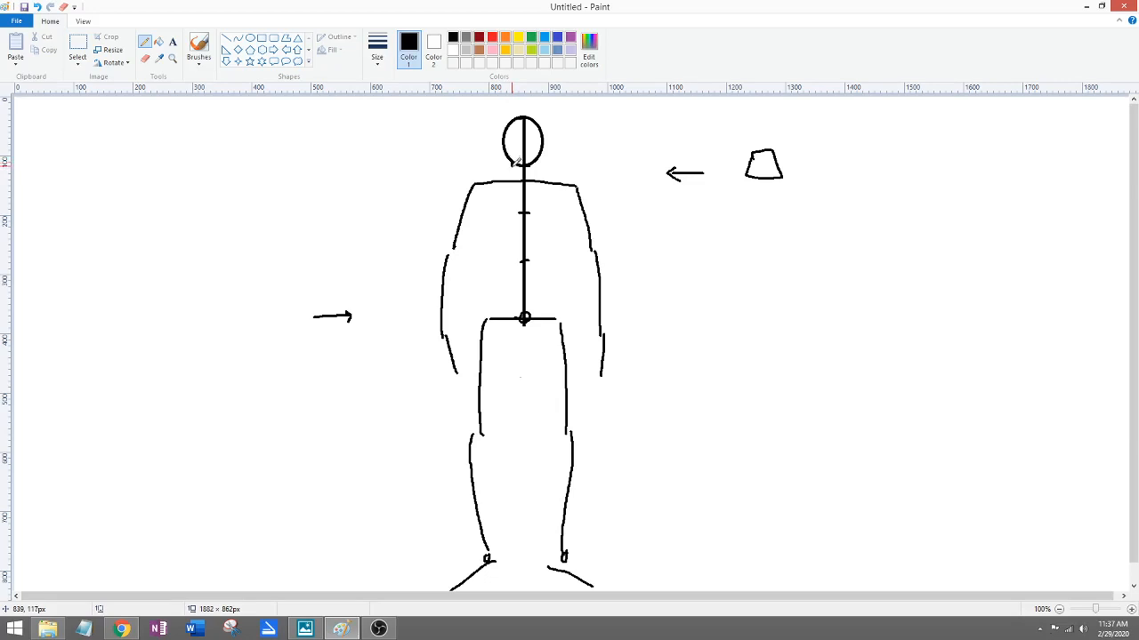
mouse_move(514, 162)
mouse_down()
mouse_move(513, 180)
mouse_move(541, 182)
mouse_up()
Step: Draw an arrow and a downward-tapering chest reference shape beside the figure, below the neck reference
mouse_move(681, 252)
mouse_down()
mouse_move(721, 256)
mouse_move(693, 263)
mouse_up()
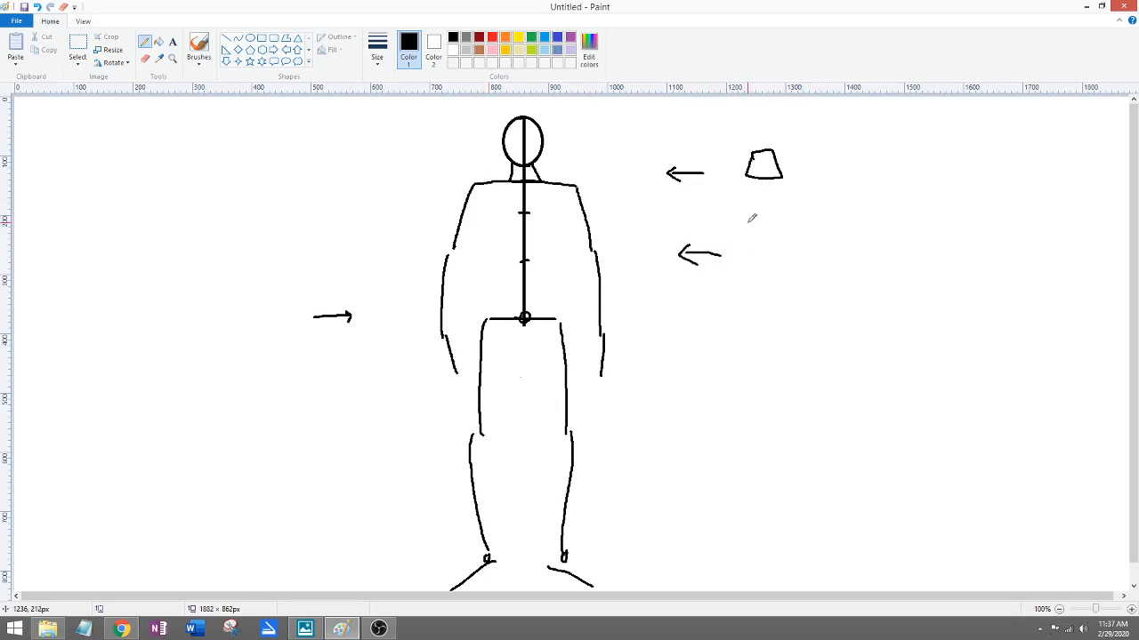
mouse_move(735, 226)
mouse_down()
mouse_move(803, 216)
mouse_move(809, 226)
mouse_up()
mouse_move(737, 225)
mouse_down()
mouse_move(755, 301)
mouse_move(797, 300)
mouse_move(814, 224)
mouse_move(726, 227)
mouse_up()
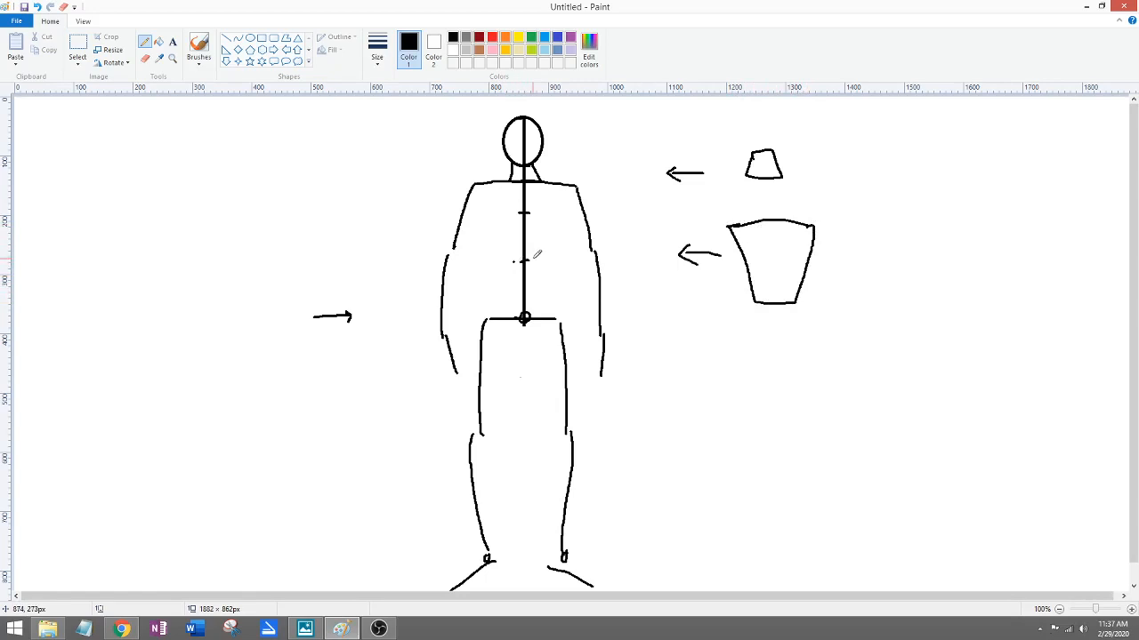
Step: Outline the tapered chest shape on the figure from the shoulder line down to the third tick
drag(481, 186, 564, 180)
drag(496, 184, 574, 188)
mouse_move(476, 190)
mouse_down()
mouse_move(503, 255)
mouse_move(549, 257)
mouse_up()
drag(569, 188, 548, 259)
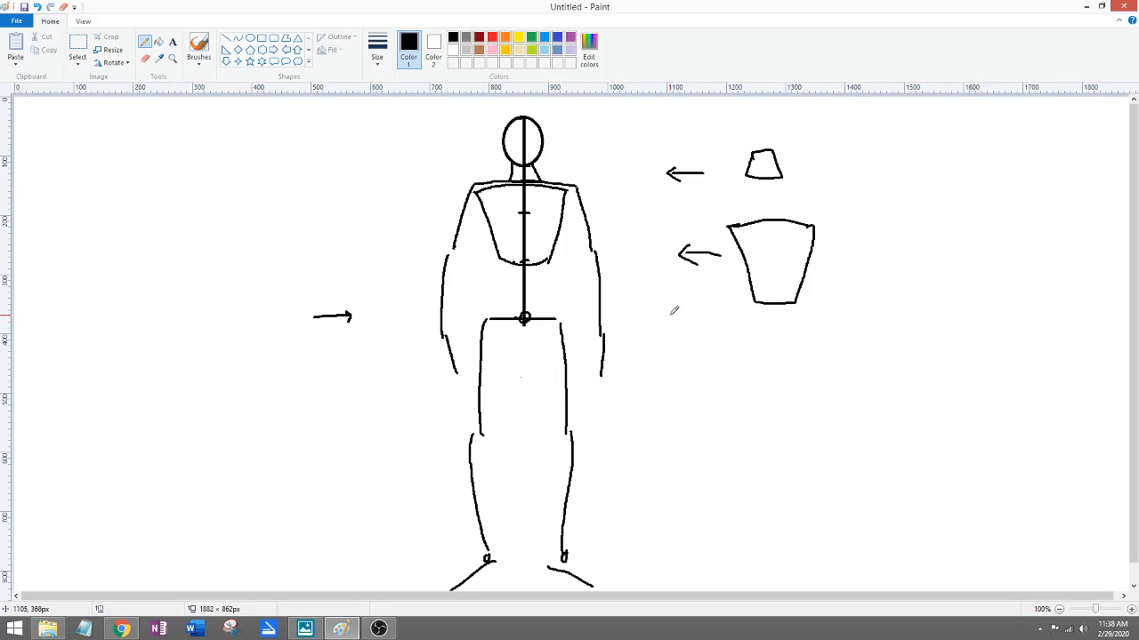
Step: Draw an arrow and an abdomen reference shape that widens downward, below the chest reference
drag(671, 313, 742, 330)
drag(681, 303, 685, 330)
mouse_move(759, 328)
mouse_down()
mouse_move(807, 330)
mouse_move(754, 338)
mouse_move(741, 376)
mouse_move(762, 389)
mouse_move(824, 383)
mouse_up()
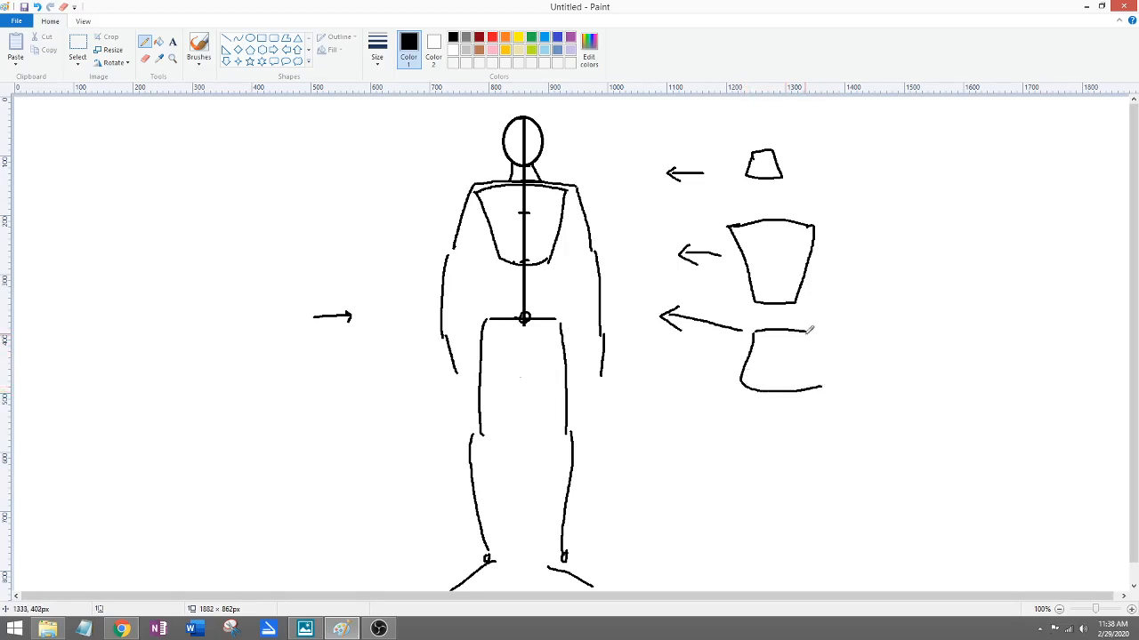
drag(807, 331, 824, 383)
Step: Outline the abdomen on the figure, widening from the bottom of the chest to the hip line
drag(499, 264, 528, 266)
key(ctrl+z)
mouse_move(502, 259)
mouse_down()
mouse_move(551, 265)
mouse_move(497, 264)
mouse_move(484, 313)
mouse_move(561, 313)
mouse_up()
drag(550, 265, 568, 311)
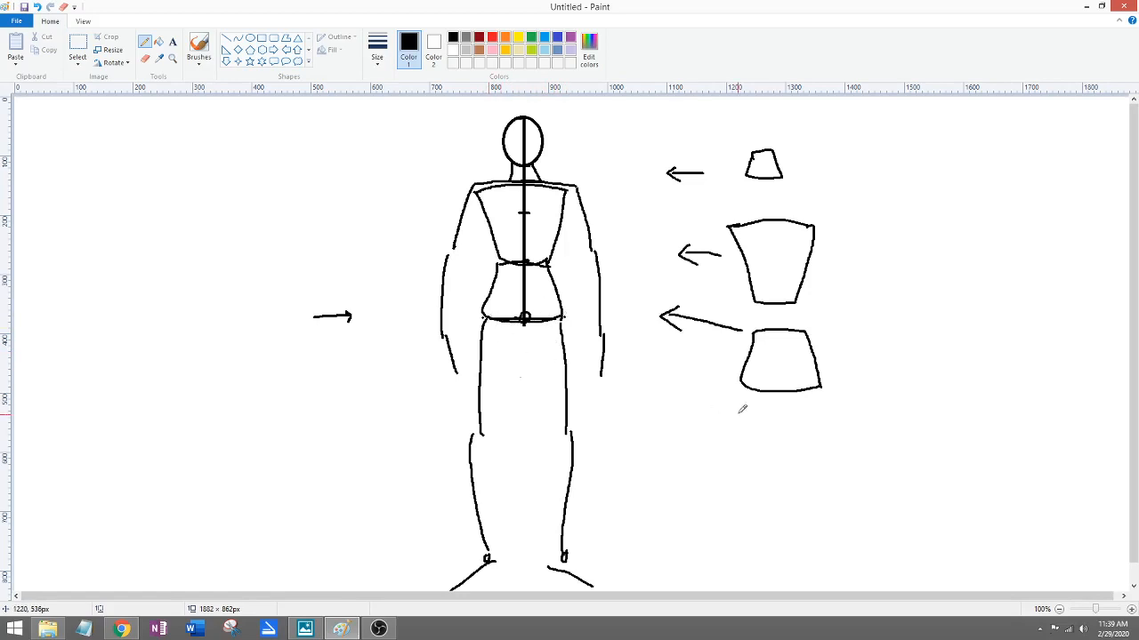
Step: Draw an arrow and an inverted, narrow-bottomed pelvis reference shape below the abdomen reference
drag(637, 368, 717, 411)
drag(647, 364, 644, 397)
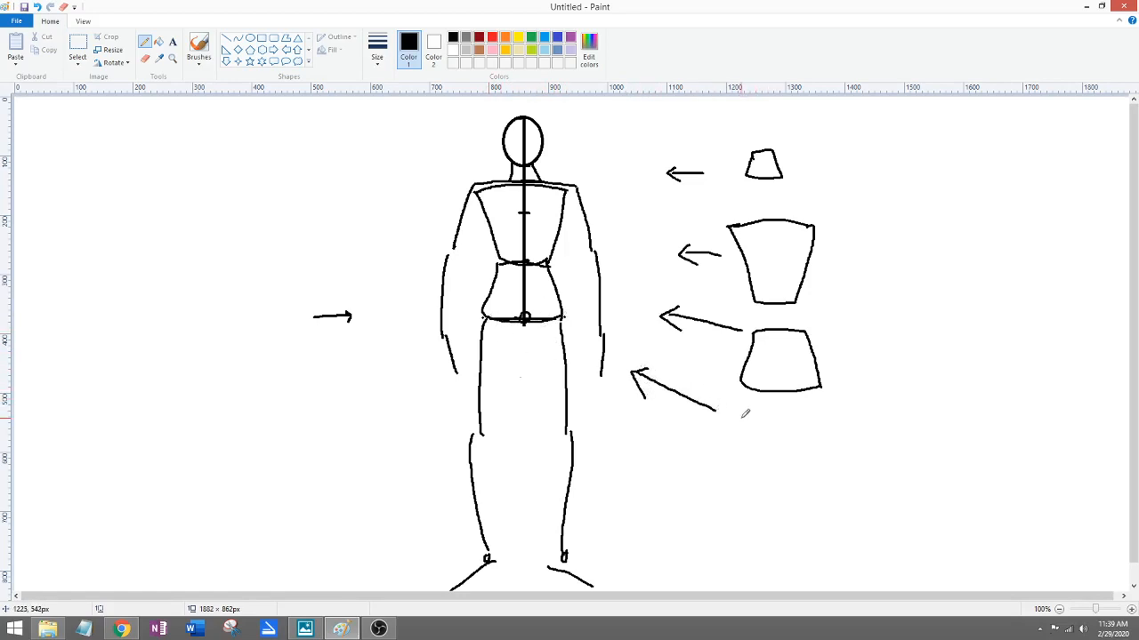
mouse_move(744, 415)
mouse_down()
mouse_move(820, 418)
mouse_move(782, 457)
mouse_move(765, 458)
mouse_move(738, 410)
mouse_up()
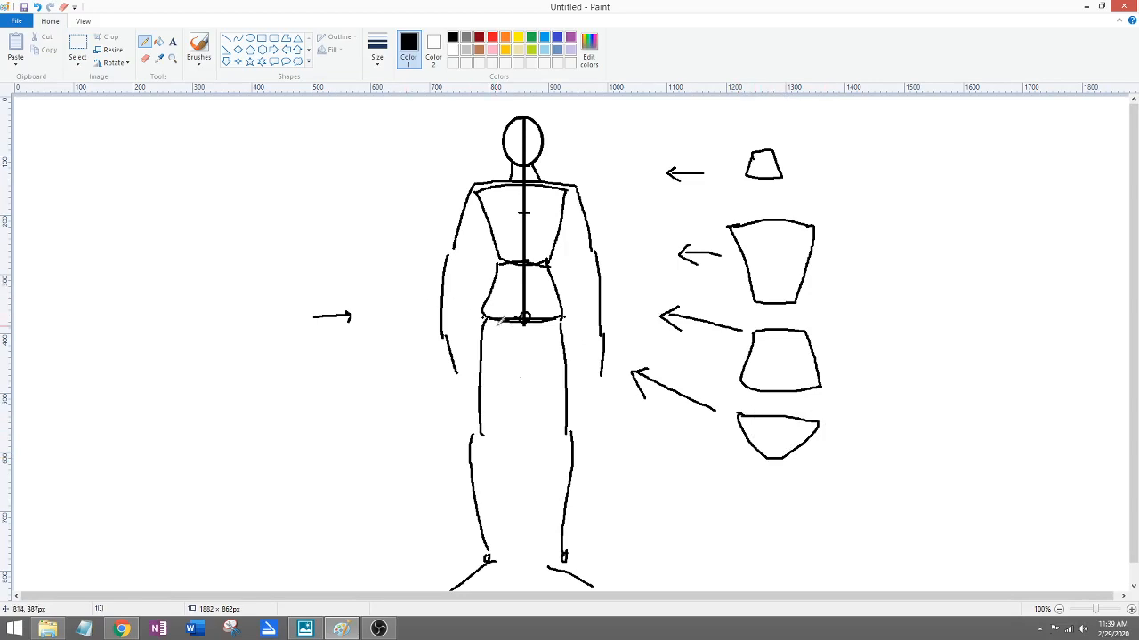
Step: Outline the inverted pelvis shape on the figure below the hip line, between the tops of the legs
mouse_move(482, 320)
mouse_down()
mouse_move(524, 358)
mouse_move(540, 347)
mouse_move(548, 319)
mouse_move(491, 316)
mouse_up()
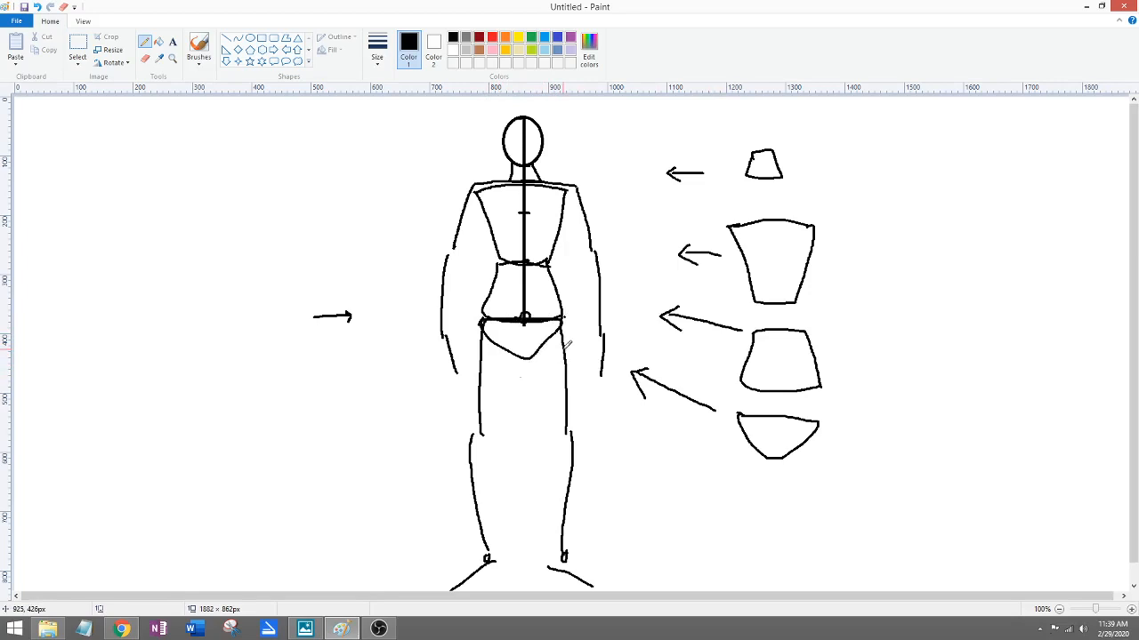
key(ctrl+z)
key(ctrl+z)
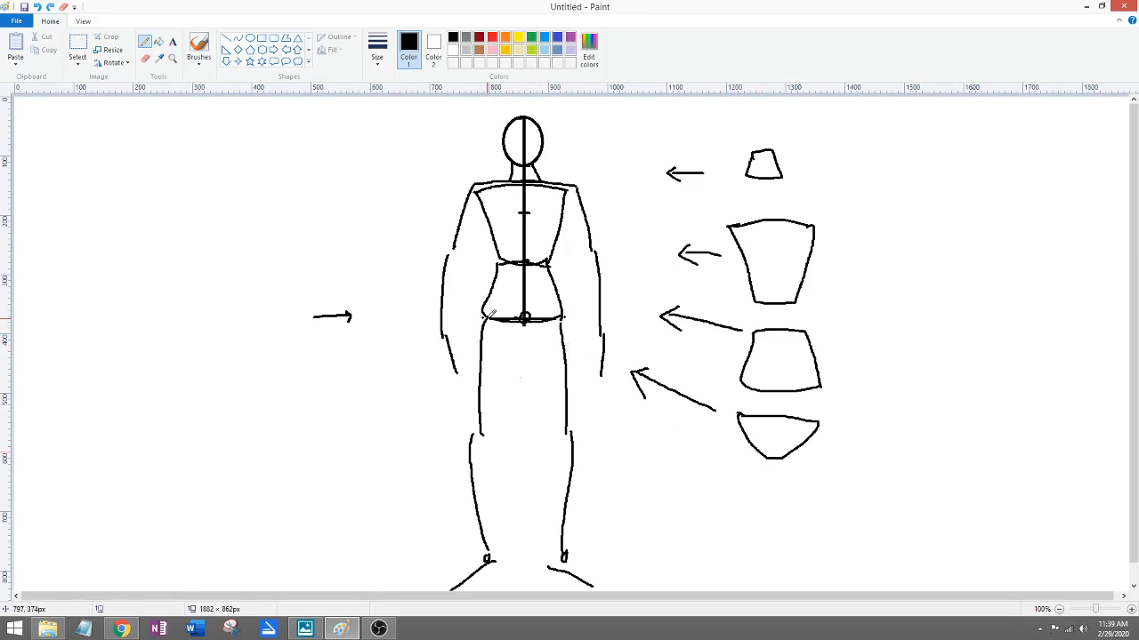
mouse_move(485, 318)
mouse_down()
mouse_move(502, 343)
mouse_move(540, 354)
mouse_up()
key(ctrl+z)
mouse_move(483, 320)
mouse_down()
mouse_move(510, 357)
mouse_move(533, 358)
mouse_move(563, 317)
mouse_move(480, 328)
mouse_up()
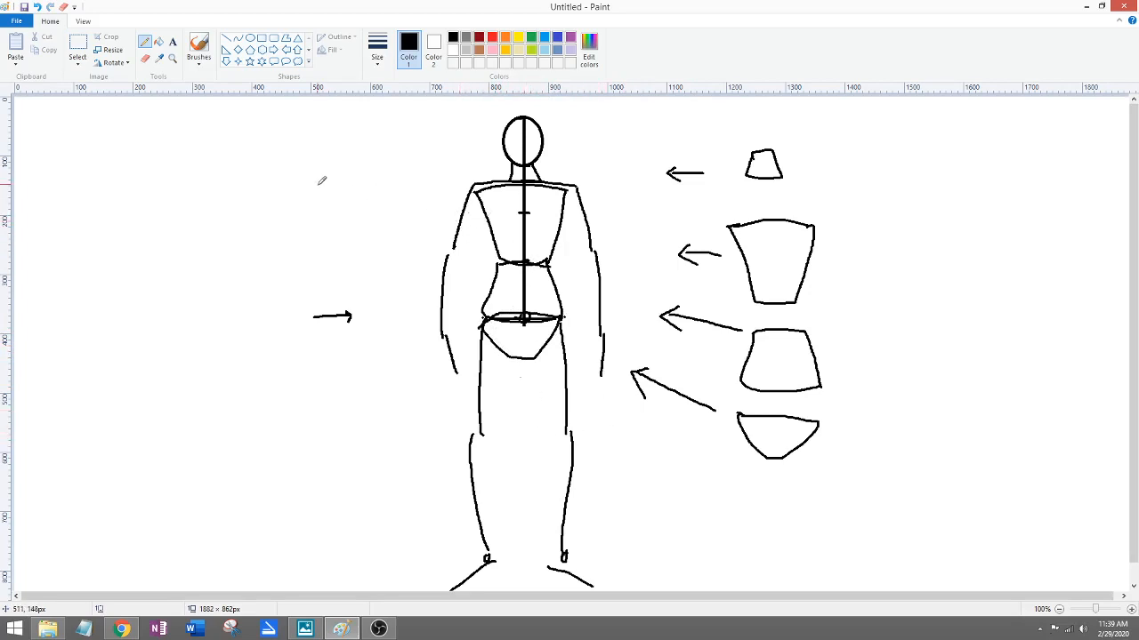
Step: Draw an arrow and a slightly tapered upper-arm reference shape on the other side of the figure
mouse_move(356, 190)
mouse_down()
mouse_move(402, 192)
mouse_move(392, 207)
mouse_up()
mouse_move(269, 156)
mouse_down()
mouse_move(295, 157)
mouse_move(265, 192)
mouse_move(266, 222)
mouse_move(283, 224)
mouse_up()
drag(293, 157, 292, 209)
key(ctrl+z)
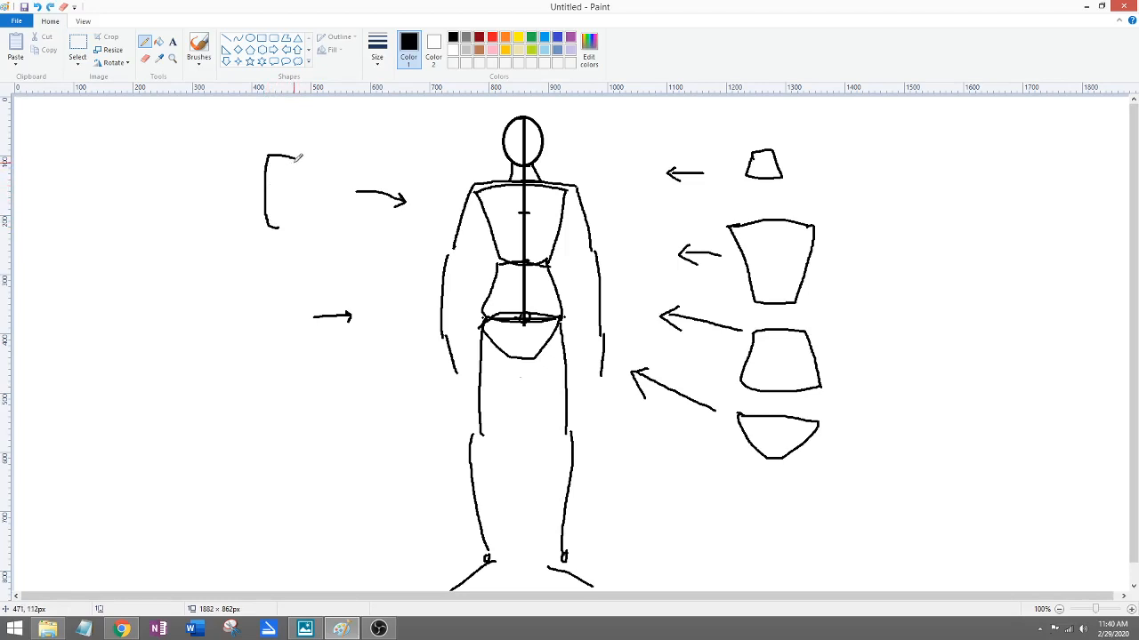
drag(294, 158, 281, 227)
Step: Outline the upper arm around the figure's left-side arm line, and draw a tapered forearm reference below the upper-arm reference
mouse_move(464, 188)
mouse_down()
mouse_move(456, 253)
mouse_move(488, 200)
mouse_up()
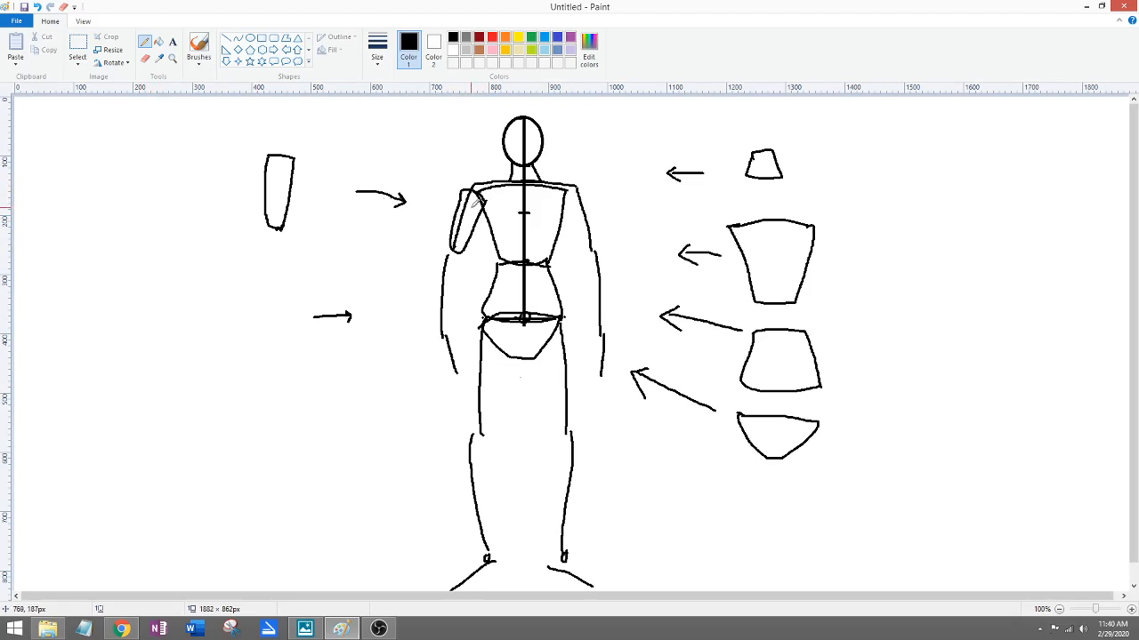
drag(487, 199, 483, 194)
mouse_move(246, 257)
mouse_down()
mouse_move(269, 249)
mouse_move(271, 272)
mouse_move(253, 341)
mouse_move(236, 263)
mouse_move(249, 253)
mouse_up()
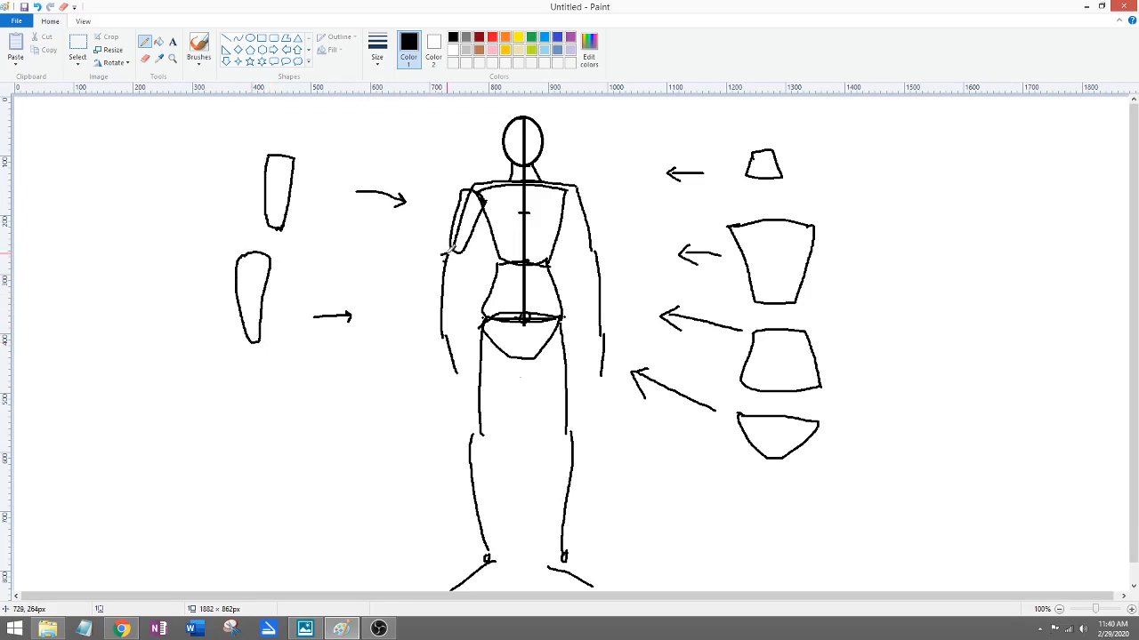
Step: Outline the tapered forearm around the left-side arm line of the figure, from elbow to wrist
mouse_move(444, 255)
mouse_down()
mouse_move(464, 256)
mouse_move(444, 336)
mouse_up()
drag(442, 255, 448, 327)
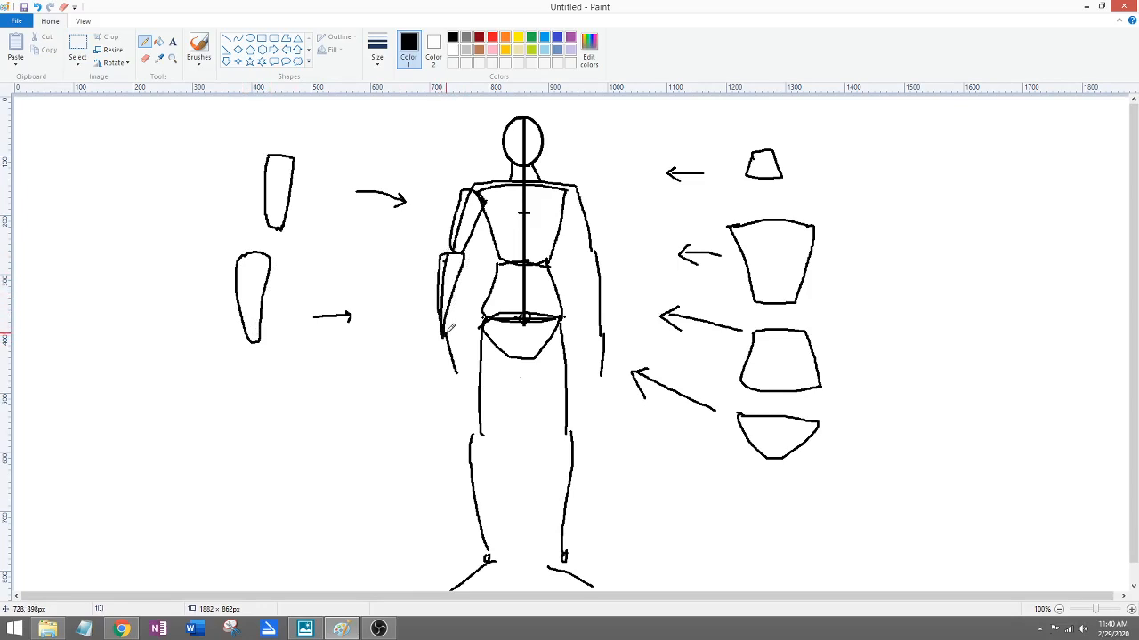
key(ctrl+z)
drag(448, 252, 434, 316)
key(ctrl+z)
drag(445, 255, 443, 334)
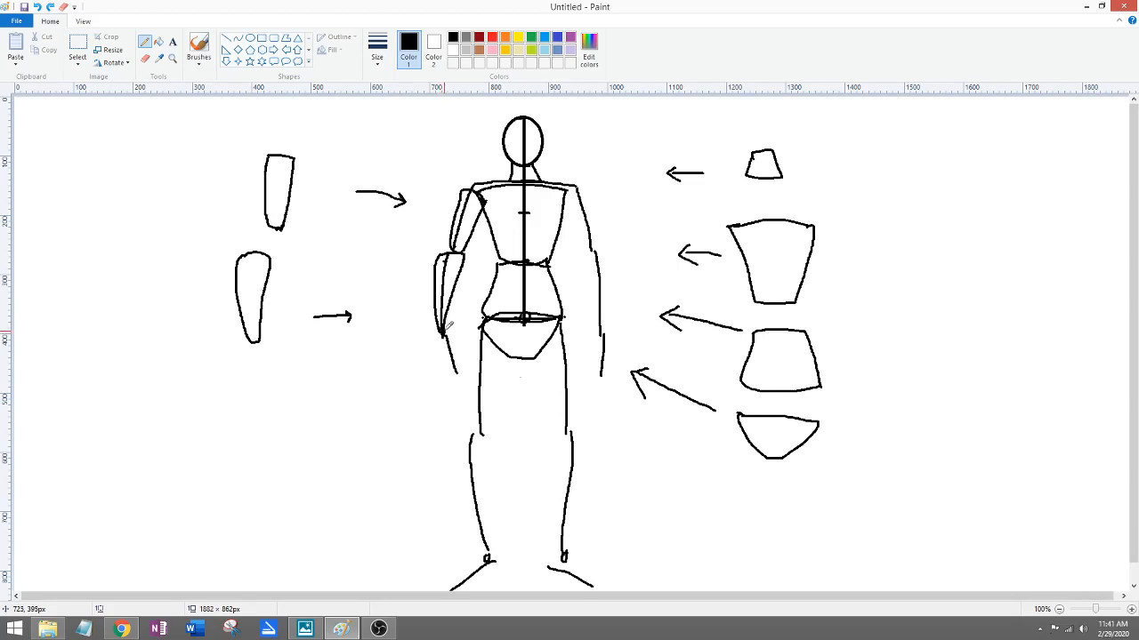
key(ctrl+z)
drag(438, 260, 442, 319)
key(ctrl+z)
drag(442, 254, 443, 335)
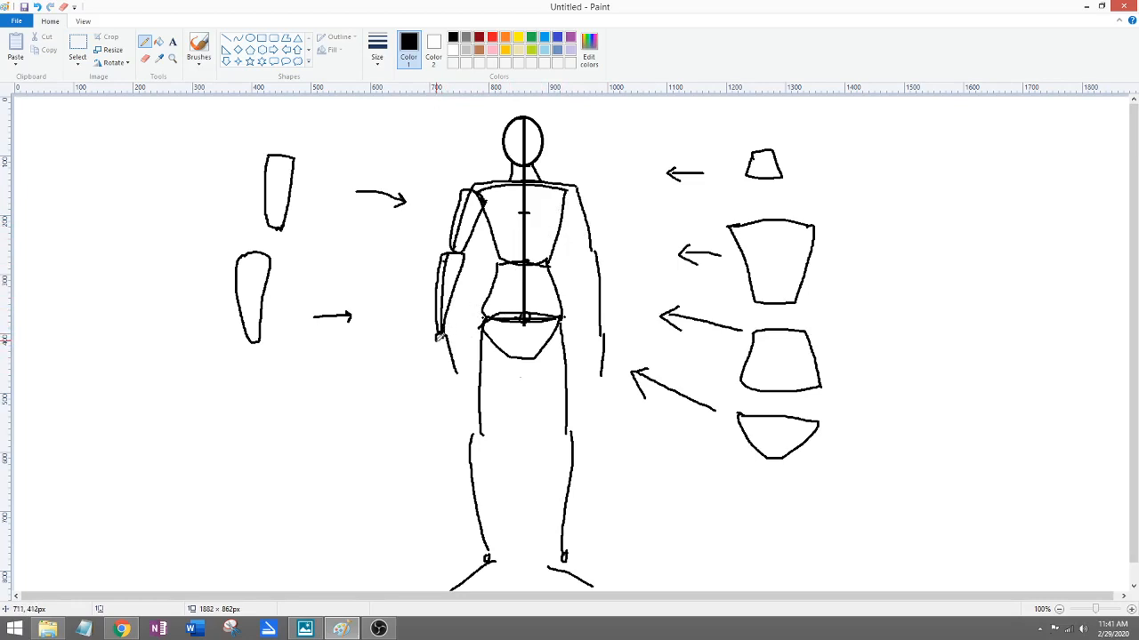
Step: Draw an arrow and a small pointed hand reference shape, and outline the matching hand at the end of the figure's left-side arm
mouse_move(377, 397)
mouse_down()
mouse_move(405, 375)
mouse_move(401, 394)
mouse_up()
mouse_move(292, 410)
mouse_down()
mouse_move(306, 407)
mouse_move(316, 459)
mouse_up()
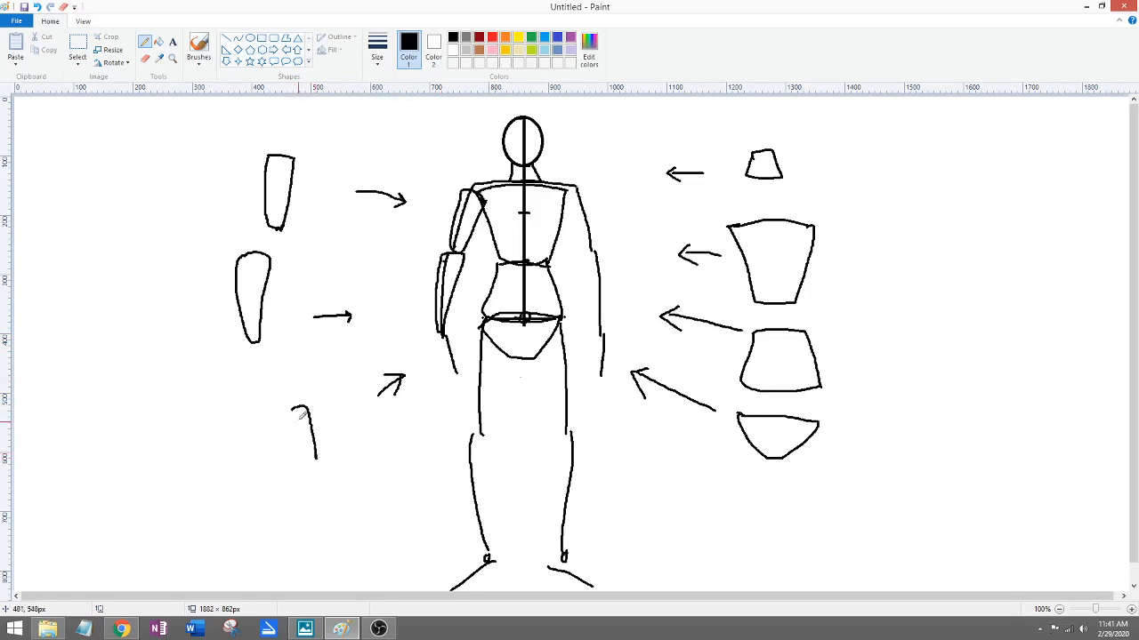
drag(292, 409, 317, 458)
drag(437, 343, 457, 377)
drag(442, 331, 443, 335)
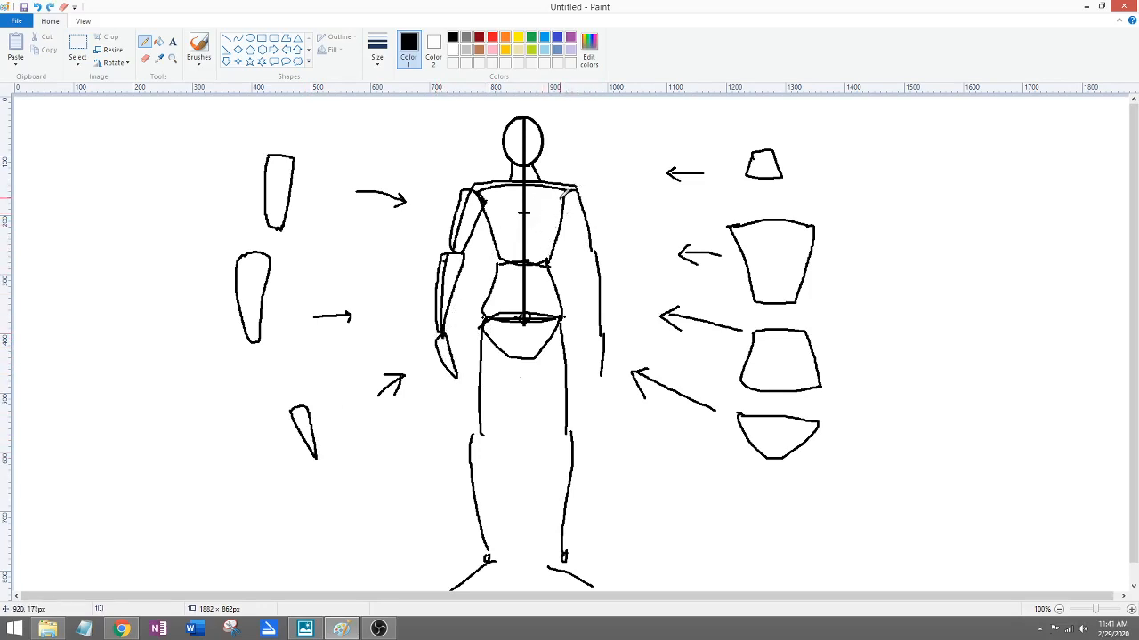
Step: Outline the upper arm, forearm and hand around the line of the figure's right-side arm
mouse_move(586, 189)
mouse_down()
mouse_move(569, 191)
mouse_move(570, 210)
mouse_move(594, 253)
mouse_up()
mouse_move(589, 189)
mouse_down()
mouse_move(585, 268)
mouse_move(600, 319)
mouse_up()
key(ctrl+z)
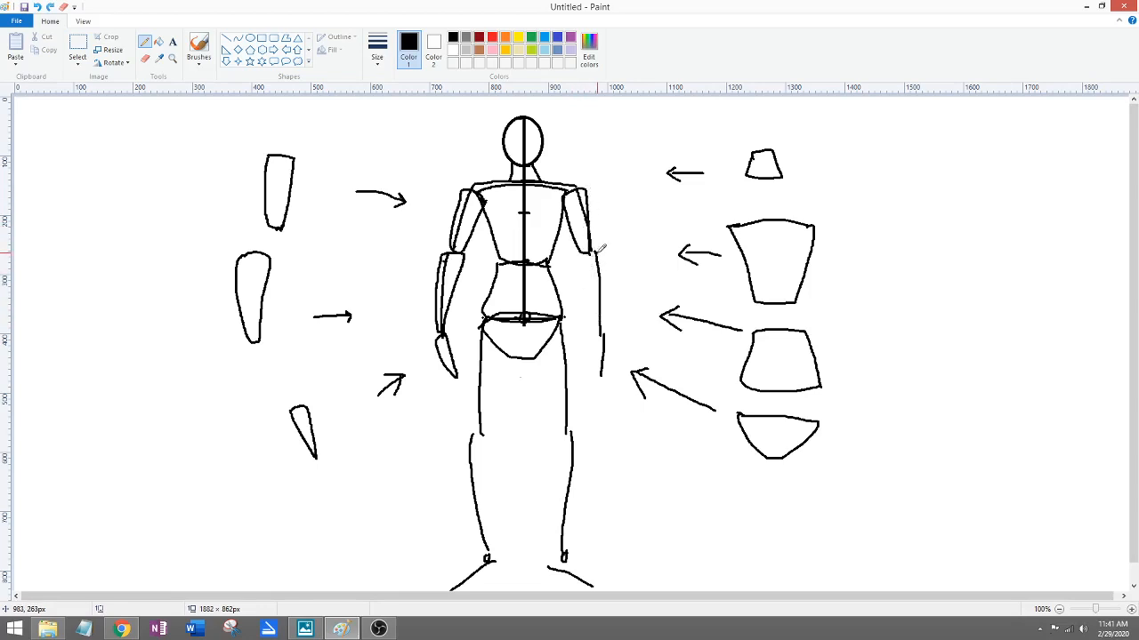
mouse_move(582, 255)
mouse_down()
mouse_move(601, 322)
mouse_move(598, 249)
mouse_up()
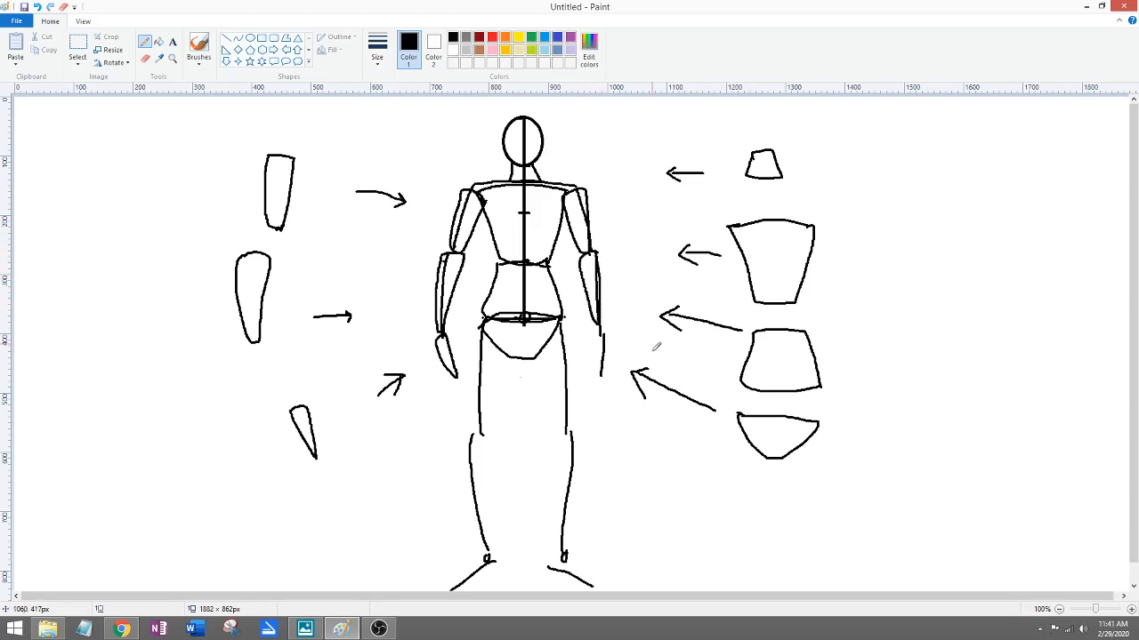
mouse_move(597, 329)
mouse_down()
mouse_move(609, 331)
mouse_move(603, 370)
mouse_up()
key(ctrl+z)
mouse_move(598, 334)
mouse_down()
mouse_move(609, 332)
mouse_move(604, 383)
mouse_up()
Step: Draw a curved arrow toward the upper leg and a large thigh reference shape that tapers downward, beside the hand reference
mouse_move(445, 407)
mouse_down()
mouse_move(416, 415)
mouse_move(359, 463)
mouse_up()
mouse_move(435, 405)
mouse_down()
mouse_move(446, 403)
mouse_move(442, 418)
mouse_up()
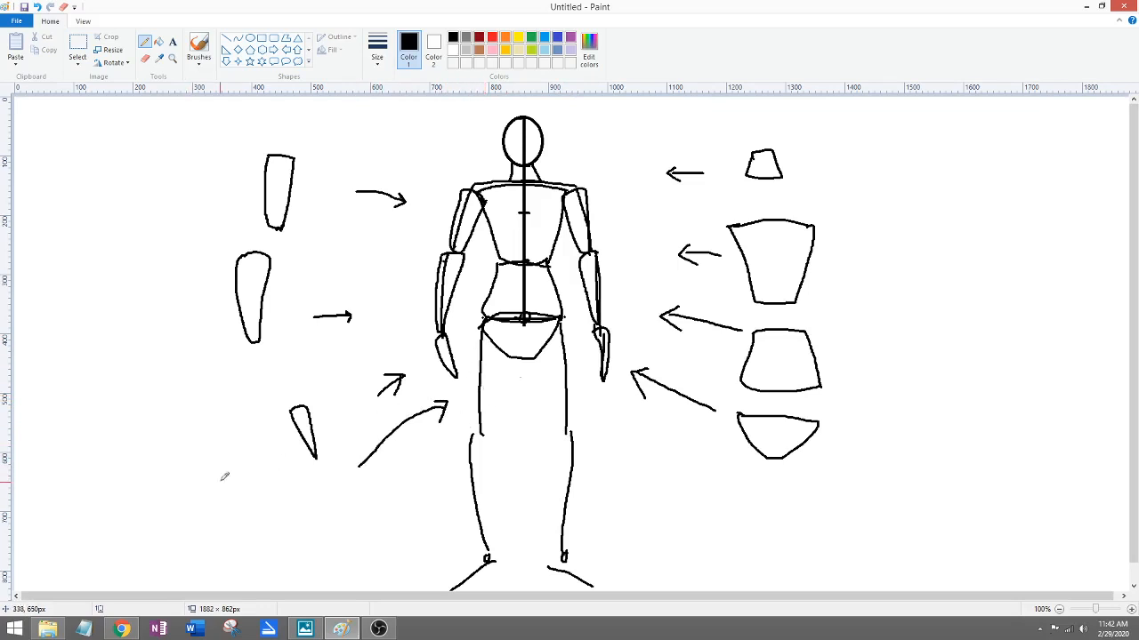
mouse_move(165, 411)
mouse_down()
mouse_move(196, 397)
mouse_move(205, 406)
mouse_move(198, 520)
mouse_up()
mouse_move(164, 409)
mouse_down()
mouse_move(158, 434)
mouse_move(187, 520)
mouse_up()
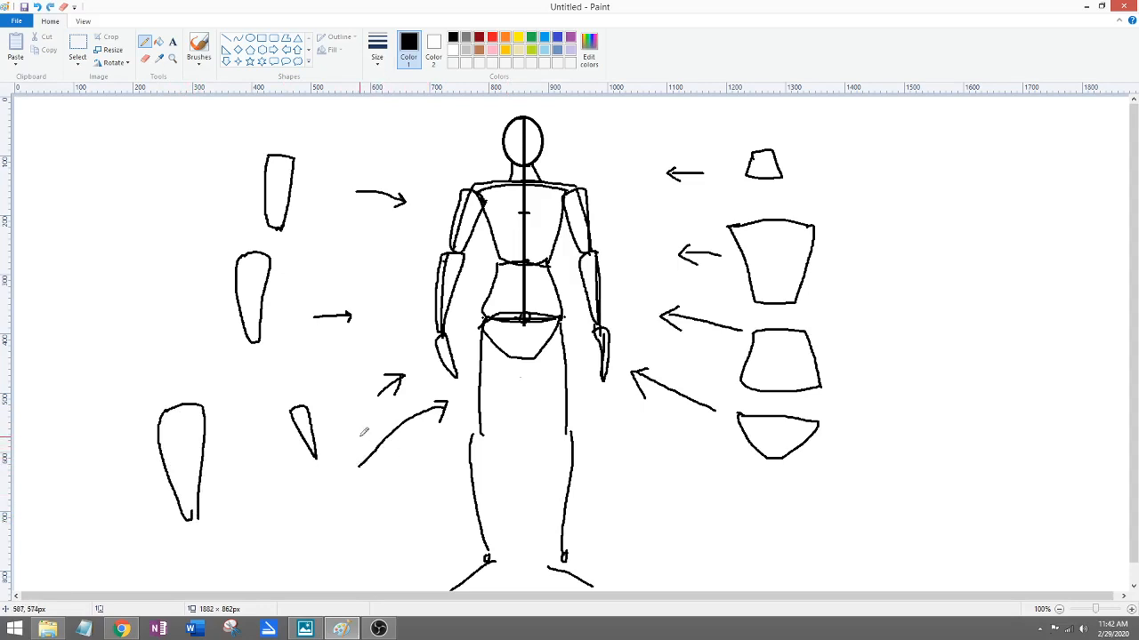
key(ctrl+z)
key(ctrl+z)
key(ctrl+z)
drag(161, 412, 203, 514)
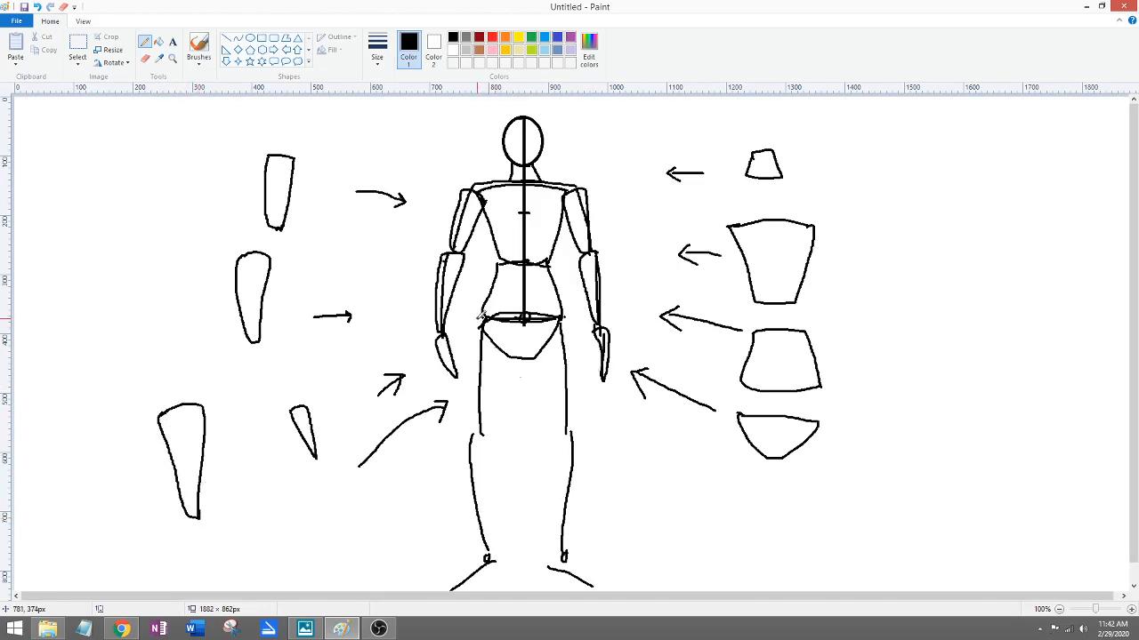
Step: Outline both tapered thighs on the figure, from the hip line down to the knees
mouse_move(480, 318)
mouse_down()
mouse_move(469, 423)
mouse_move(481, 434)
mouse_move(513, 356)
mouse_move(470, 322)
mouse_up()
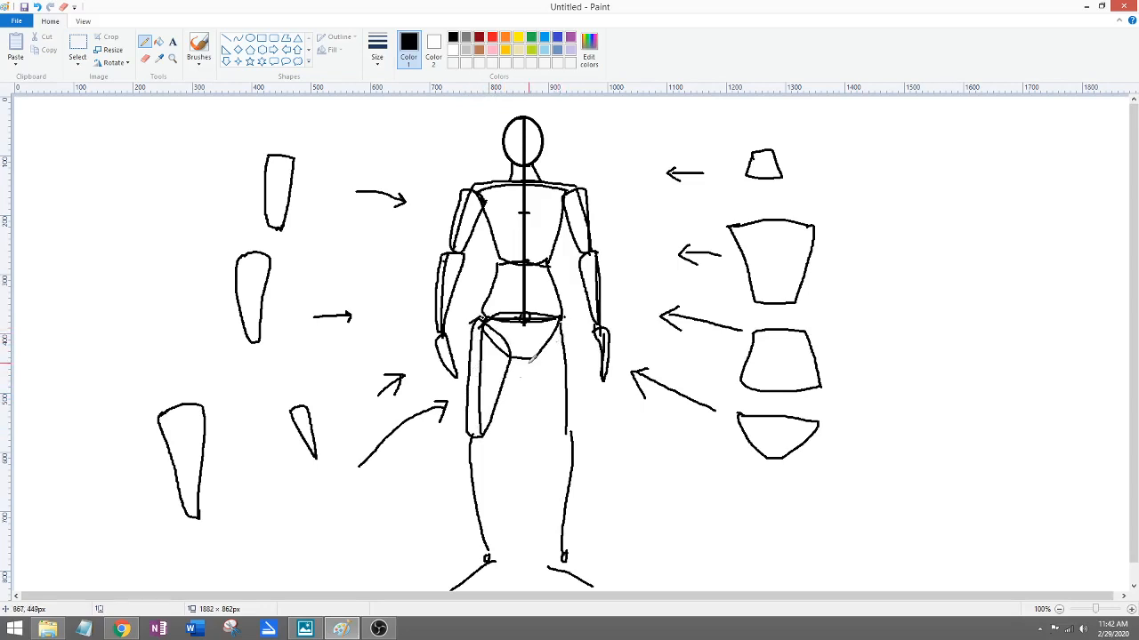
mouse_move(532, 351)
mouse_down()
mouse_move(572, 440)
mouse_move(576, 336)
mouse_up()
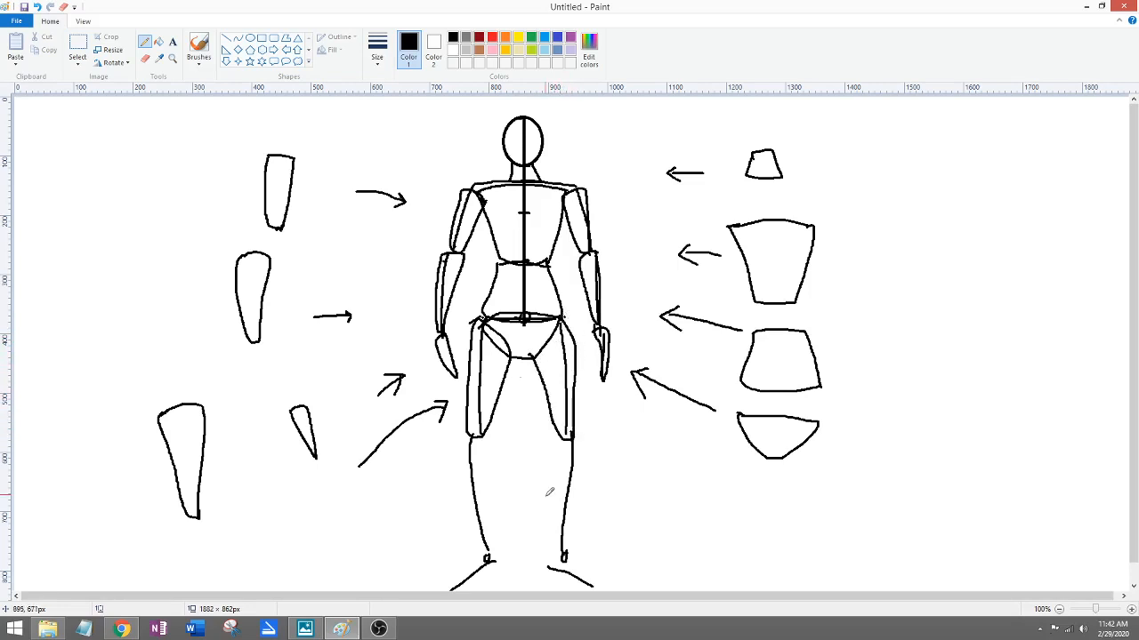
key(ctrl+z)
key(ctrl+z)
mouse_move(563, 317)
mouse_down()
mouse_move(578, 412)
mouse_move(562, 436)
mouse_move(534, 346)
mouse_move(564, 322)
mouse_up()
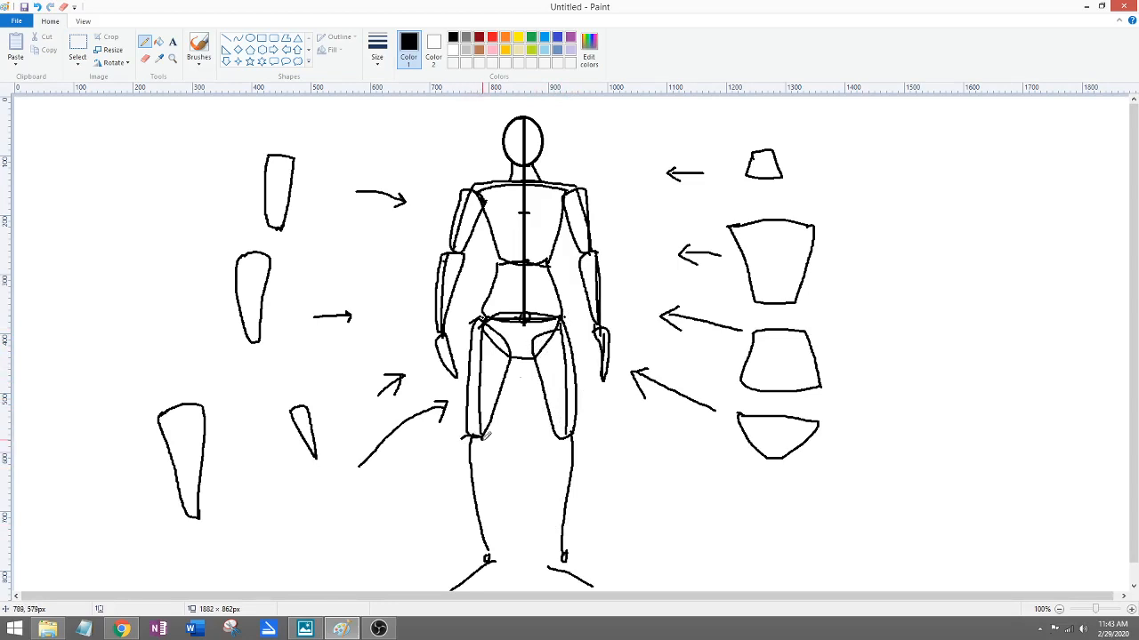
Step: Outline both tapered lower legs around the leg lines, from the knees to the ankles
drag(488, 436, 481, 547)
mouse_move(470, 434)
mouse_down()
mouse_move(458, 465)
mouse_move(487, 548)
mouse_up()
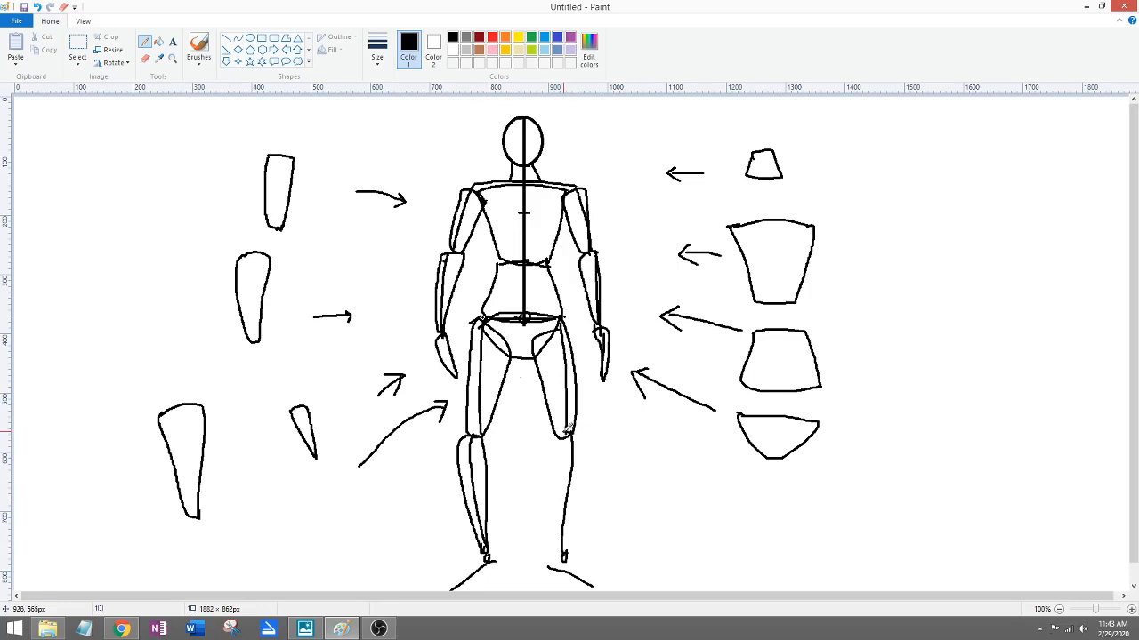
mouse_move(569, 434)
mouse_down()
mouse_move(546, 441)
mouse_move(545, 509)
mouse_move(563, 557)
mouse_move(554, 547)
mouse_up()
Step: Draw an arrow toward the feet and a wedge-shaped foot reference at its outer end
mouse_move(669, 560)
mouse_down()
mouse_move(734, 563)
mouse_move(666, 564)
mouse_move(692, 575)
mouse_up()
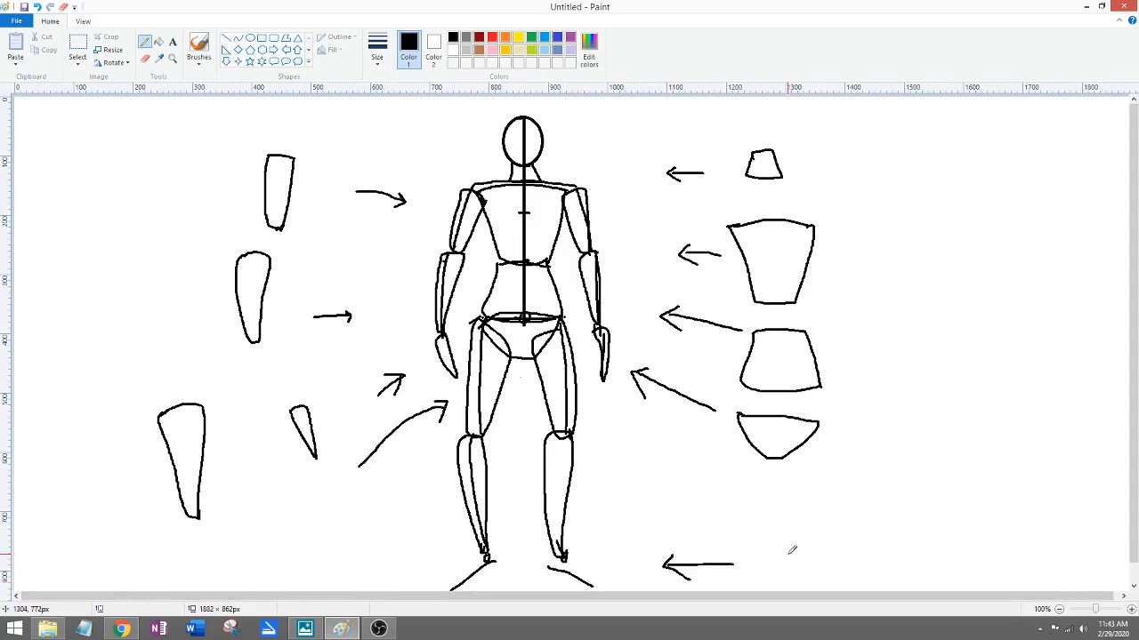
mouse_move(775, 551)
mouse_down()
mouse_move(801, 546)
mouse_move(831, 572)
mouse_move(788, 584)
mouse_move(774, 548)
mouse_up()
key(ctrl+z)
mouse_move(795, 539)
mouse_down()
mouse_move(830, 574)
mouse_move(783, 585)
mouse_move(778, 547)
mouse_move(792, 584)
mouse_up()
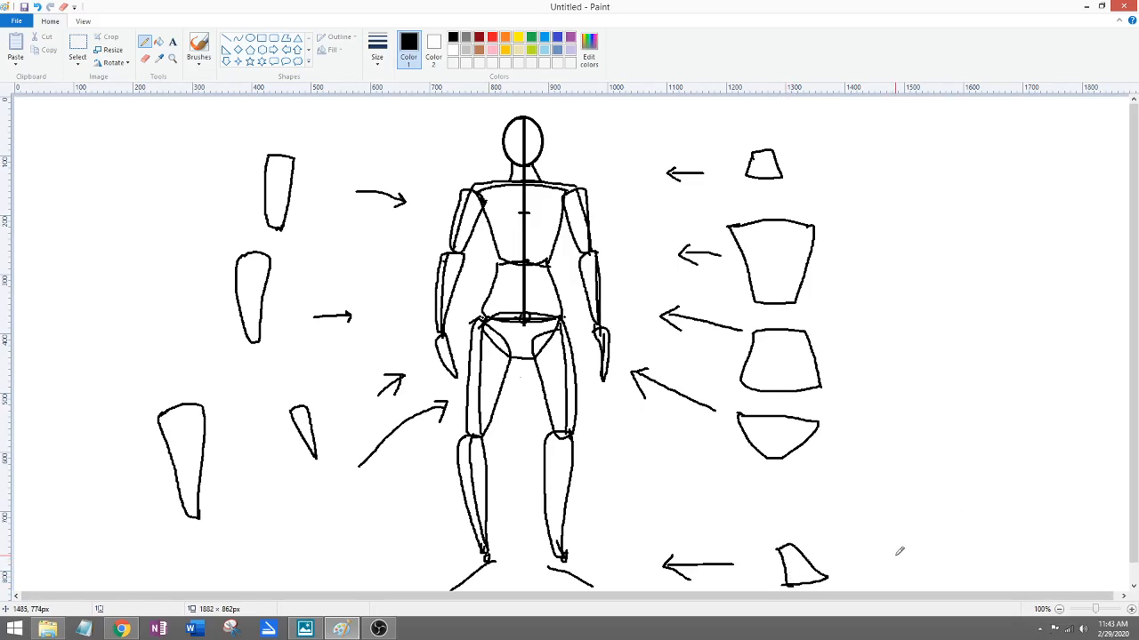
Step: Erase the right-side foot line and outline wedge-shaped feet below both of the figure's ankles
mouse_move(554, 552)
mouse_down()
mouse_move(612, 572)
mouse_move(576, 586)
mouse_move(561, 562)
mouse_up()
key(ctrl+z)
click(145, 59)
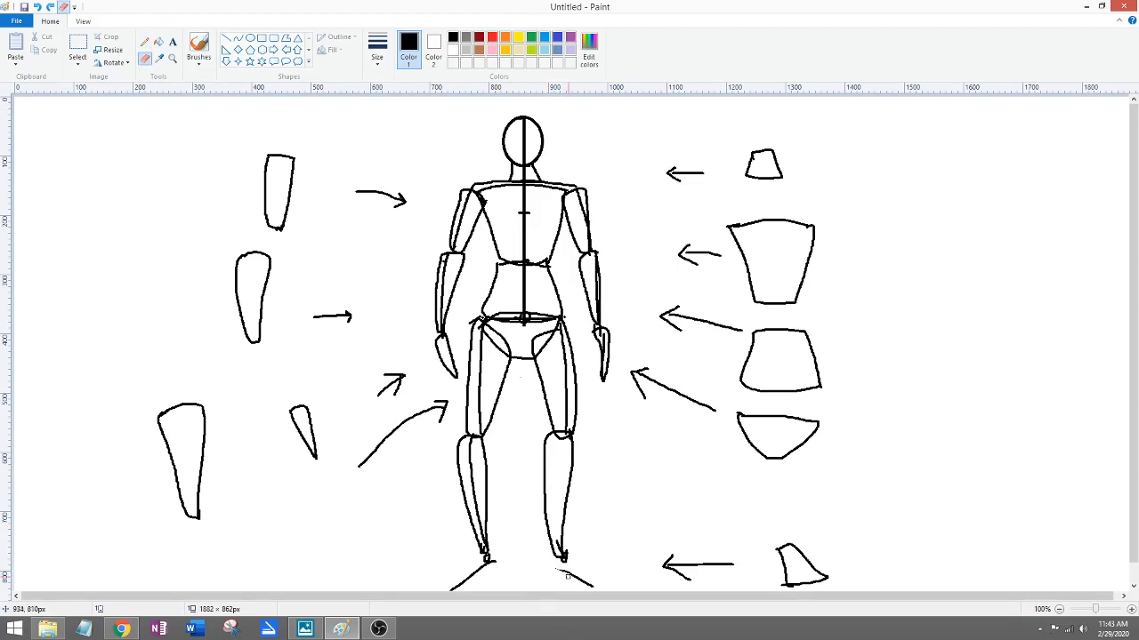
drag(580, 581, 597, 589)
click(145, 42)
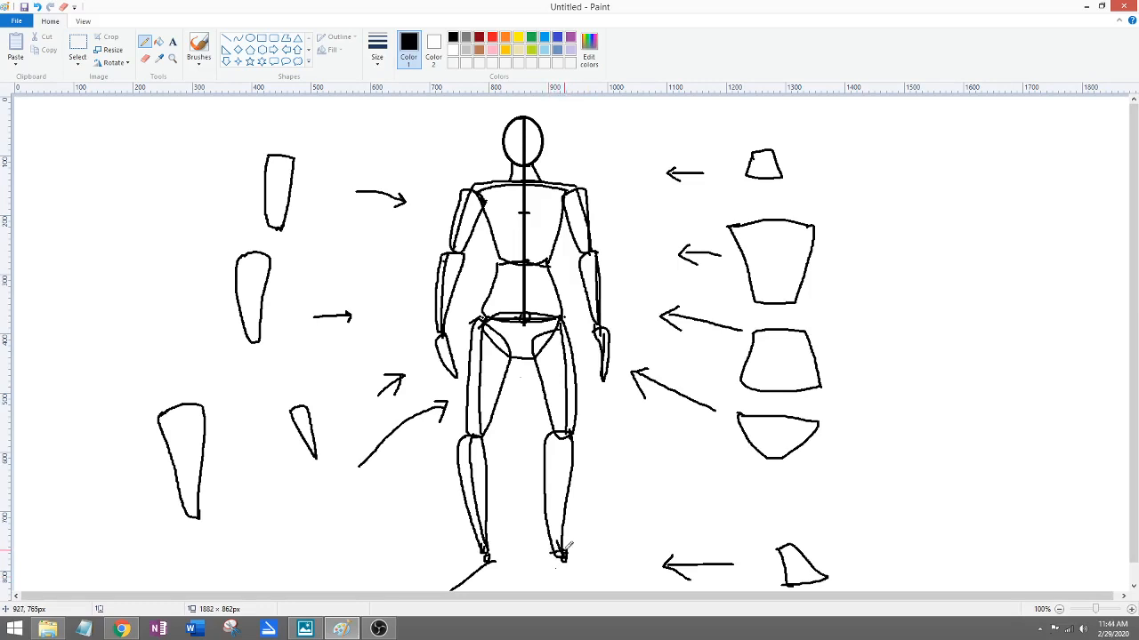
mouse_move(564, 550)
mouse_down()
mouse_move(596, 579)
mouse_move(564, 586)
mouse_move(549, 586)
mouse_move(560, 580)
mouse_up()
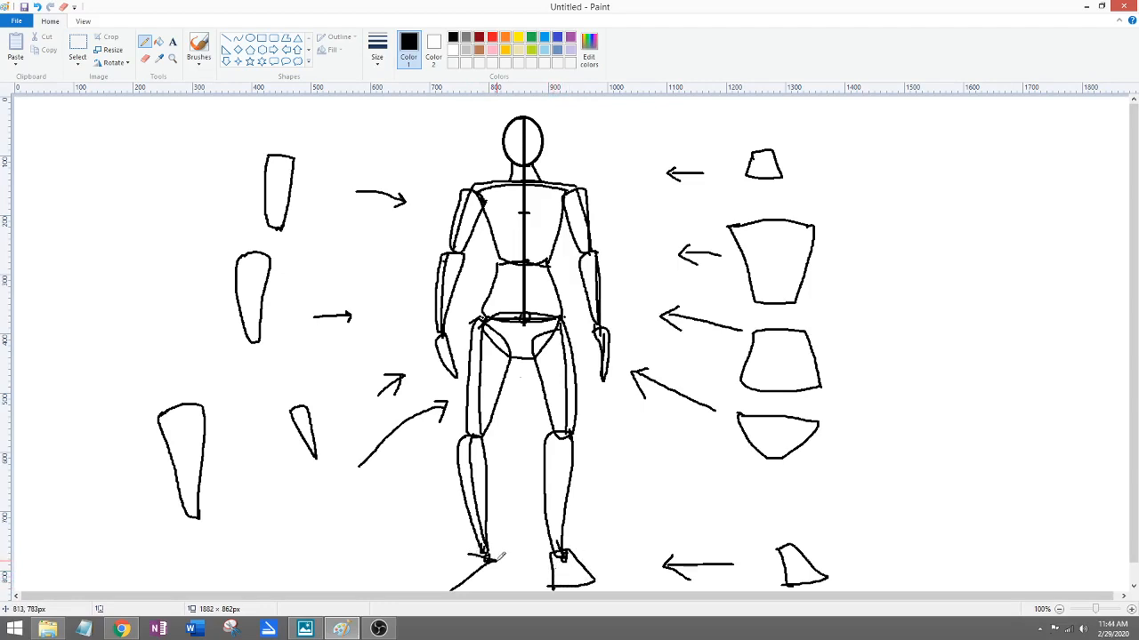
mouse_move(482, 556)
mouse_down()
mouse_move(424, 575)
mouse_move(459, 583)
mouse_up()
Step: Erase the lower centre line and the leftover guide strokes inside the pelvis and thighs
click(145, 58)
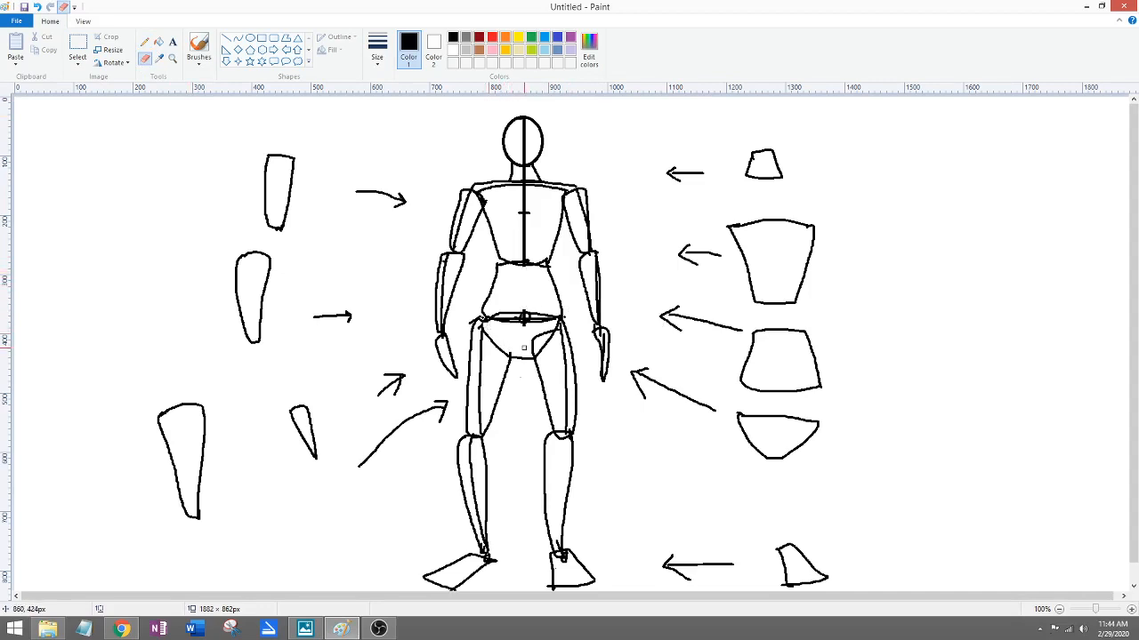
drag(524, 348, 541, 334)
mouse_move(480, 384)
mouse_down()
mouse_move(480, 431)
mouse_move(478, 390)
mouse_up()
drag(564, 415, 566, 375)
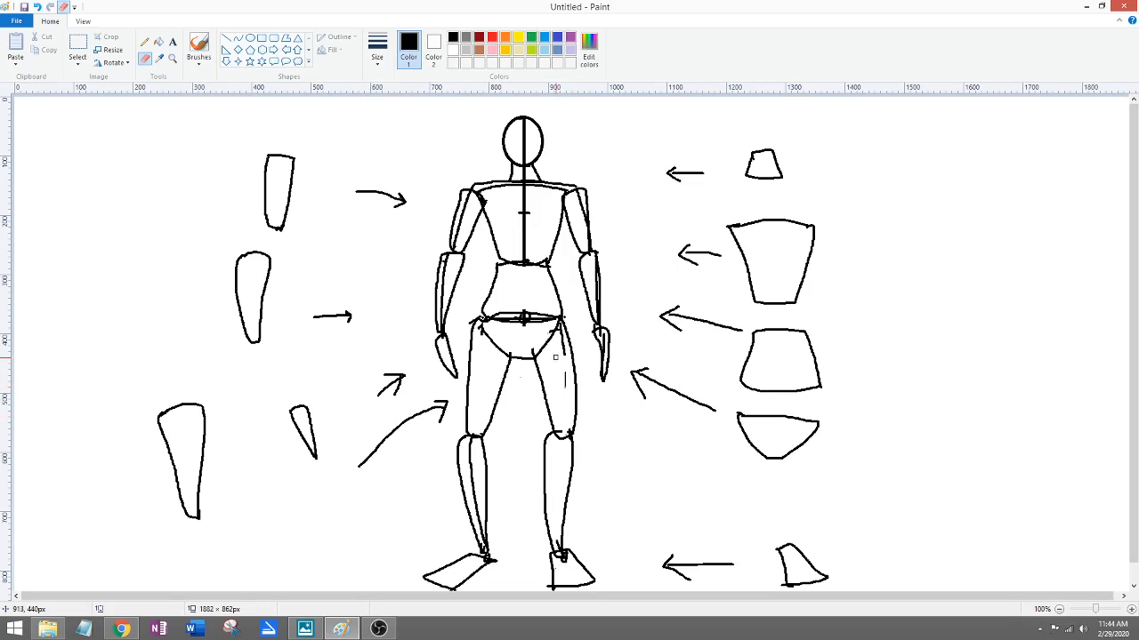
drag(564, 370, 564, 393)
Step: Erase the remaining guide strokes at the hips, torso, shoulders, arms and lower legs, keeping the centre line in the head
drag(495, 314, 546, 312)
drag(529, 260, 522, 189)
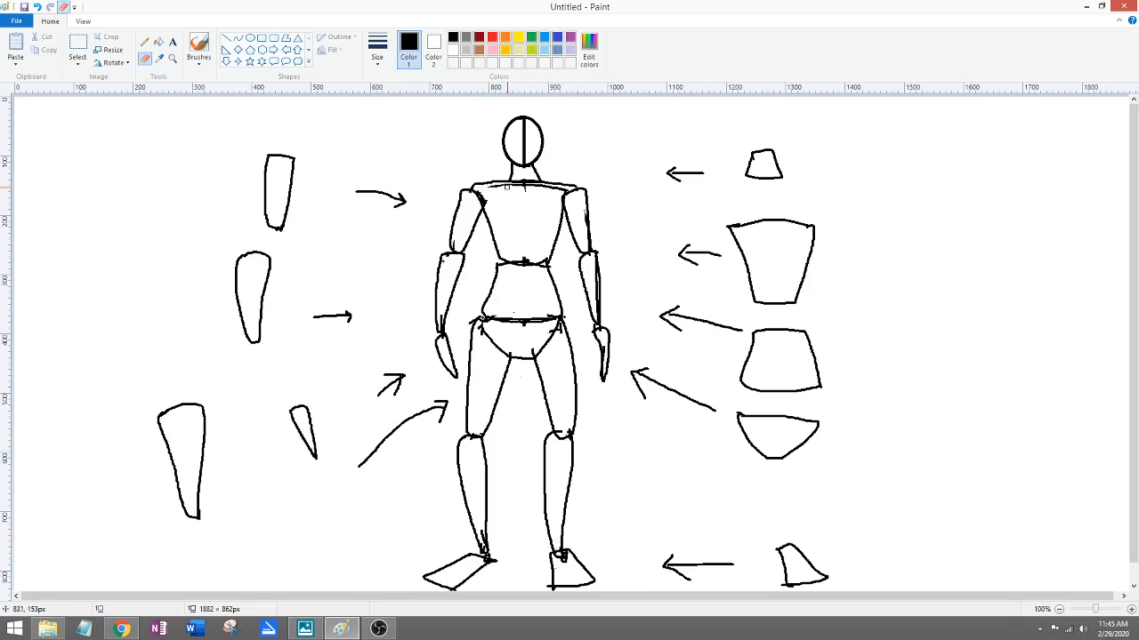
drag(514, 188, 562, 192)
Step: Fill the figure's chest, both upper arms and the abdomen with light gray
click(158, 41)
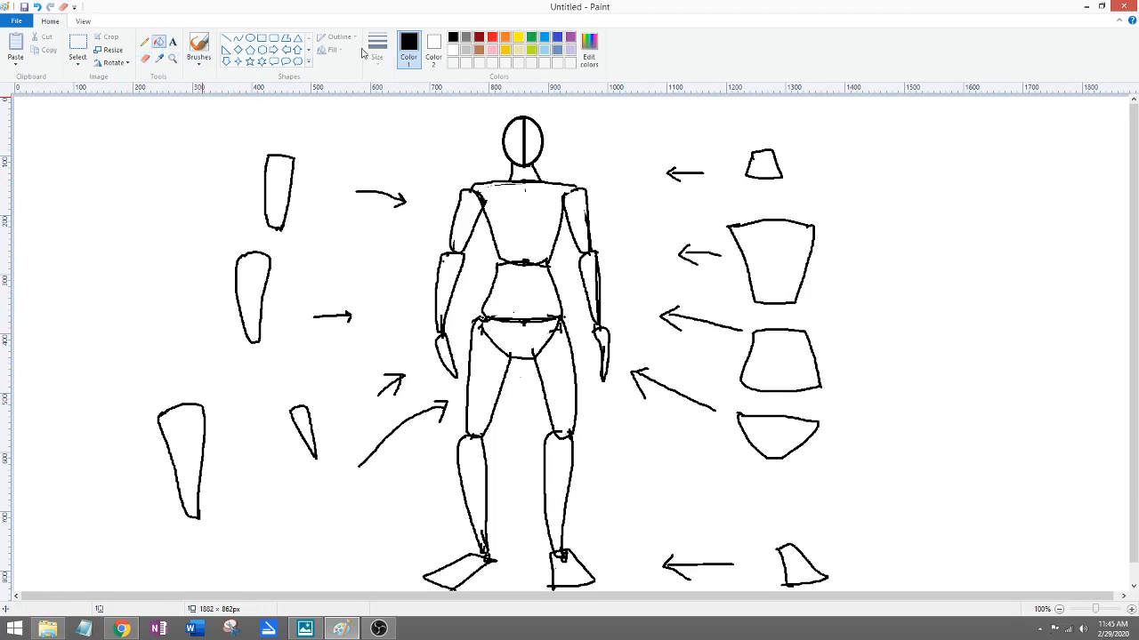
click(466, 51)
click(503, 192)
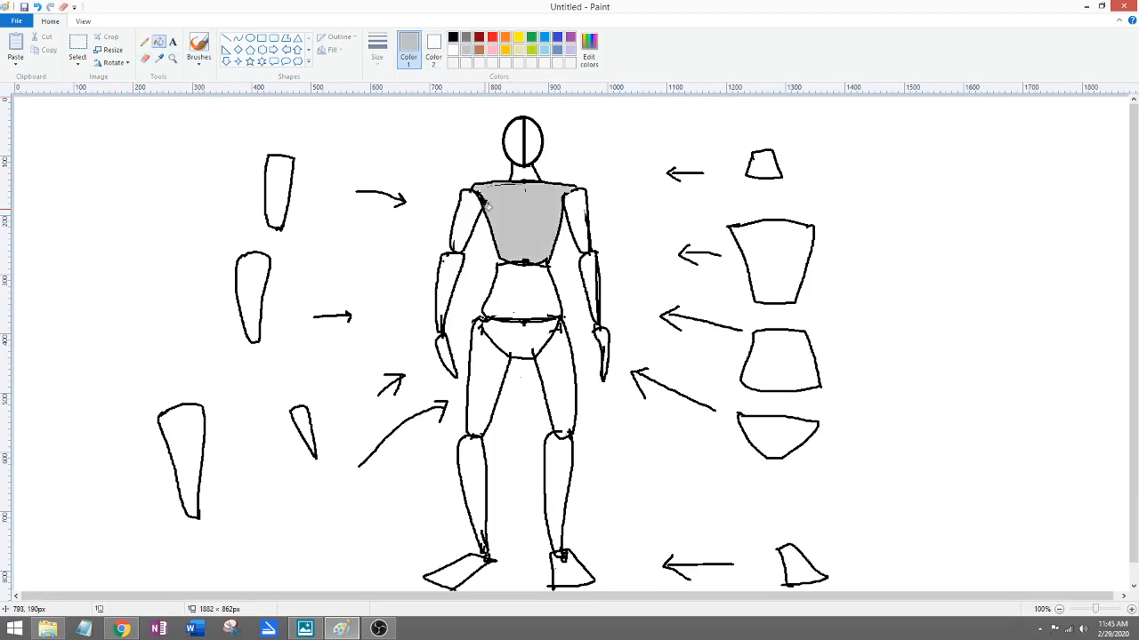
click(471, 210)
click(582, 212)
click(545, 292)
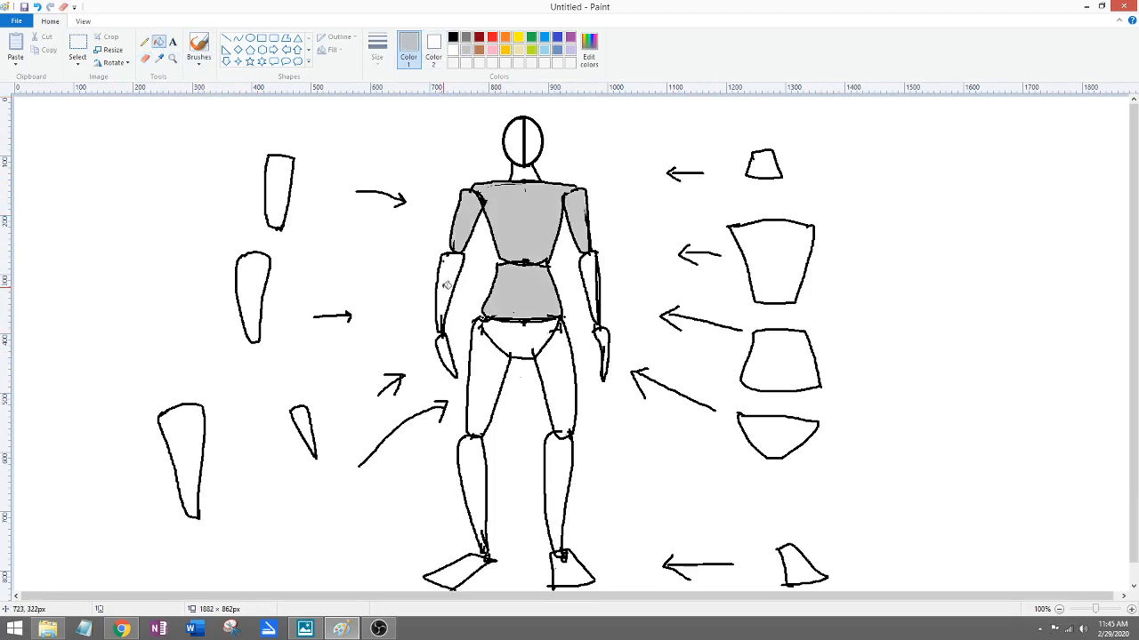
Step: Fill both forearms and both hands of the figure with light gray
click(448, 285)
click(447, 345)
click(591, 281)
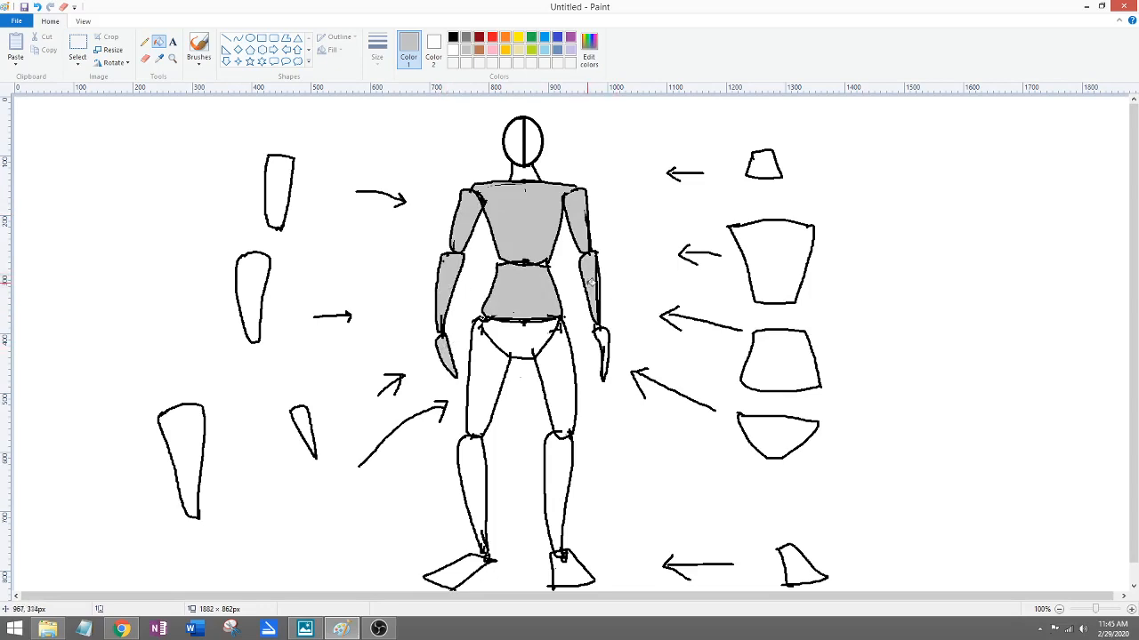
click(601, 334)
Step: Fill the pelvis, both thighs and both lower legs of the figure with light gray
click(537, 333)
click(569, 385)
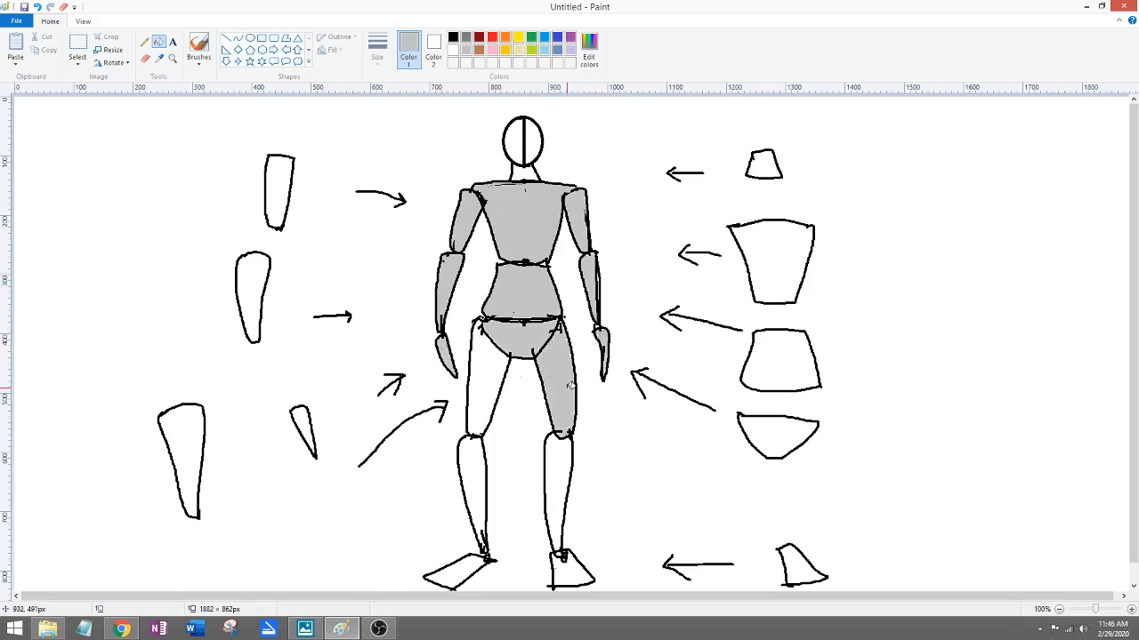
click(494, 375)
click(482, 455)
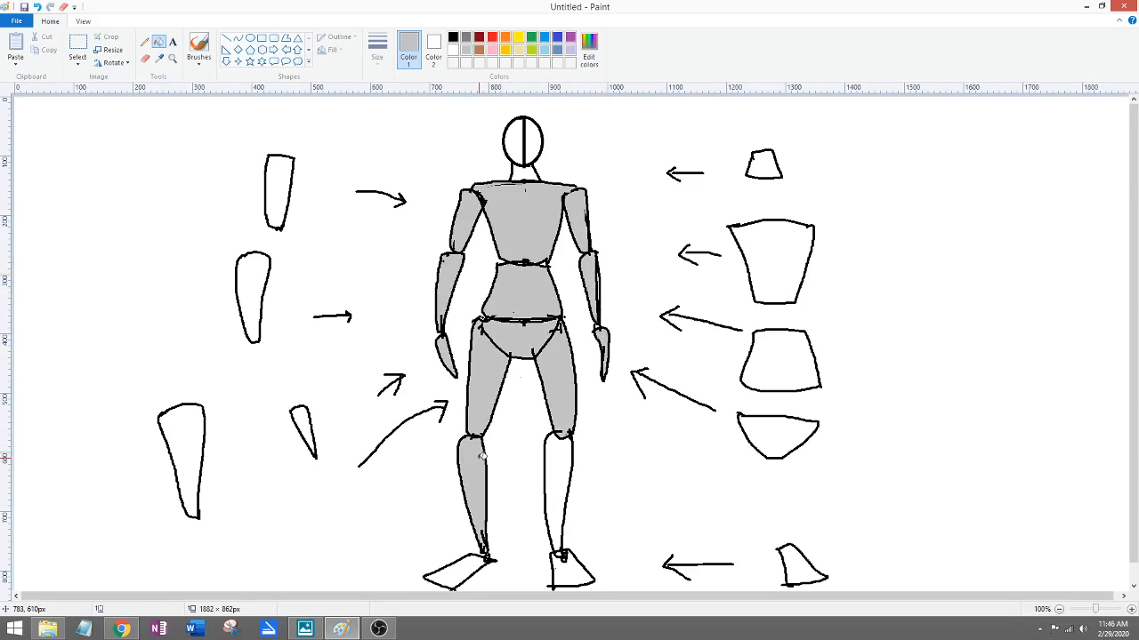
click(560, 456)
Step: Fill both feet, the neck and both halves of the head with light gray
click(480, 560)
click(572, 577)
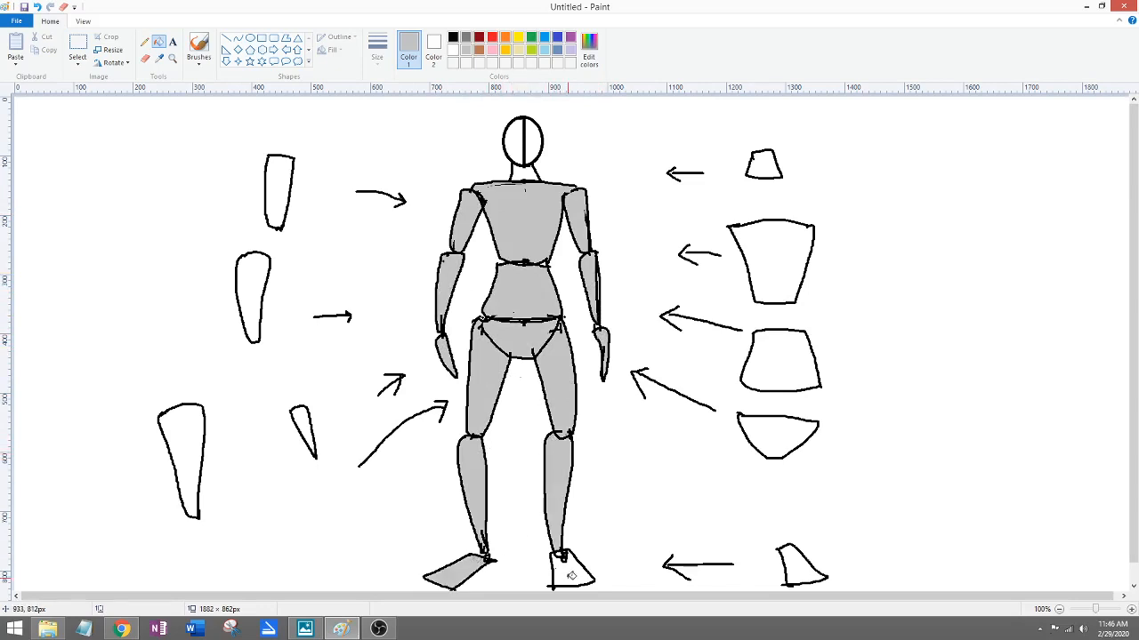
click(571, 576)
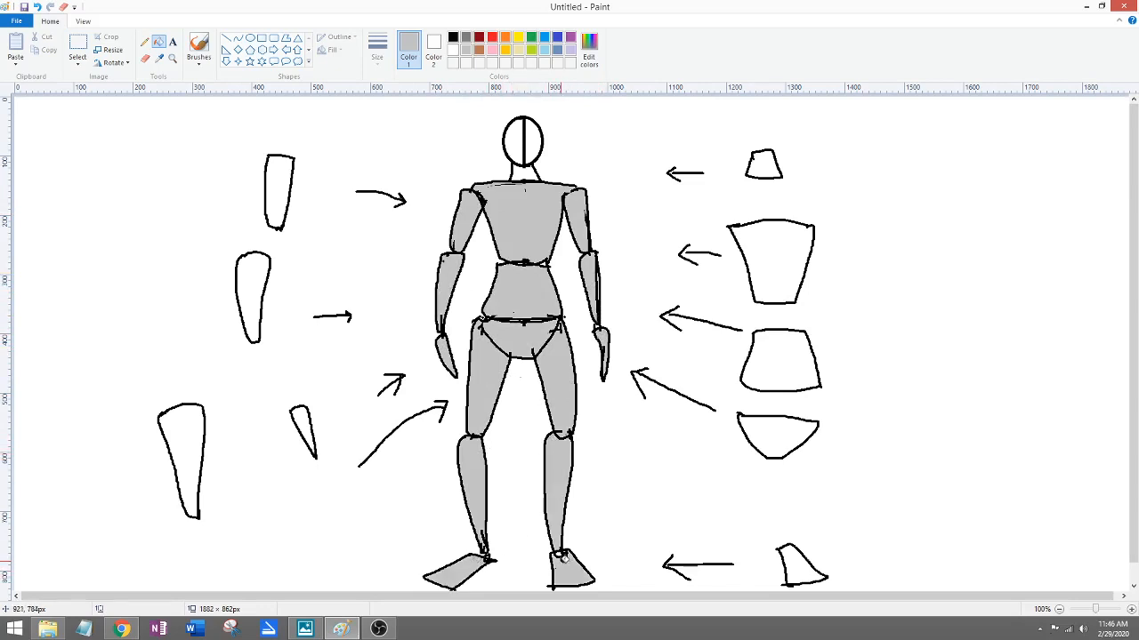
click(516, 149)
click(532, 142)
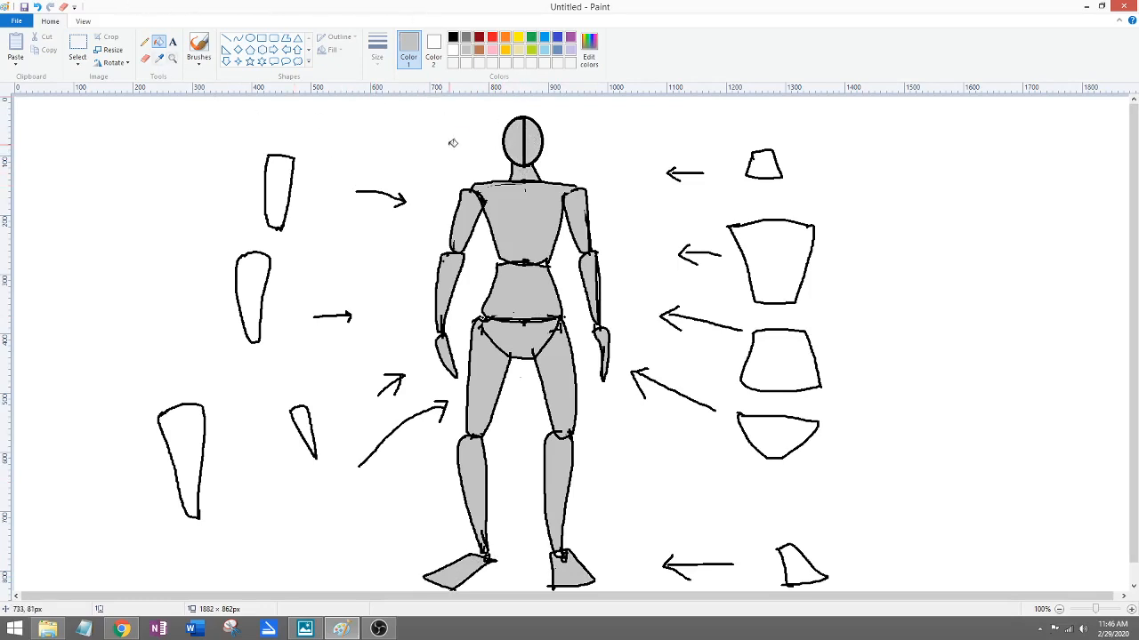
Step: Fill both halves of the head, the chest and the pelvis with black
click(453, 36)
click(526, 237)
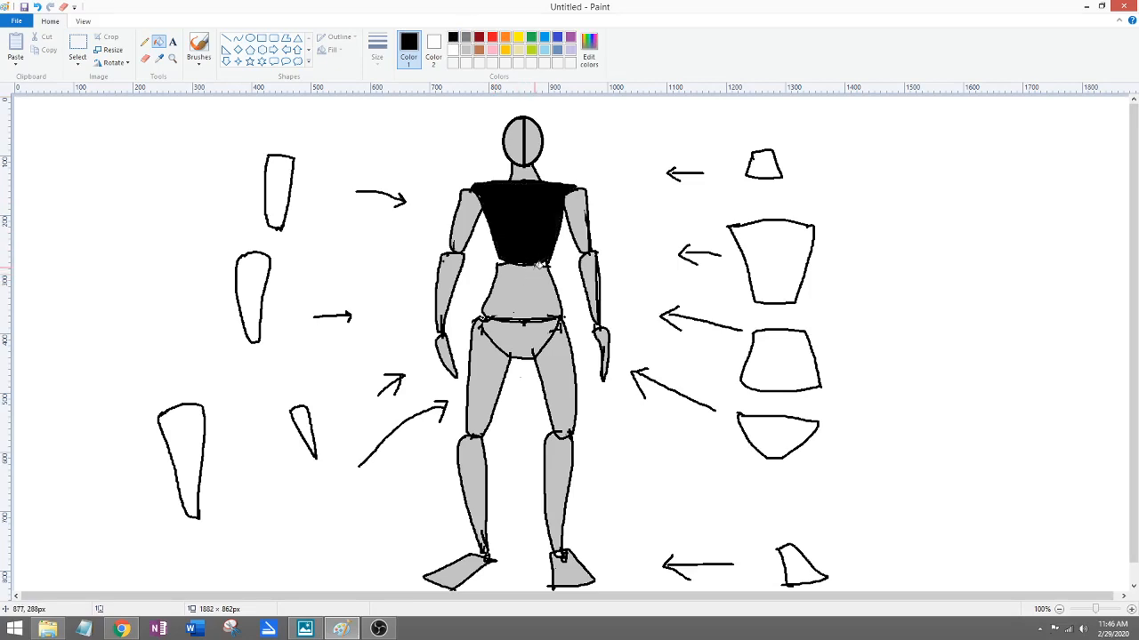
key(ctrl+z)
click(516, 141)
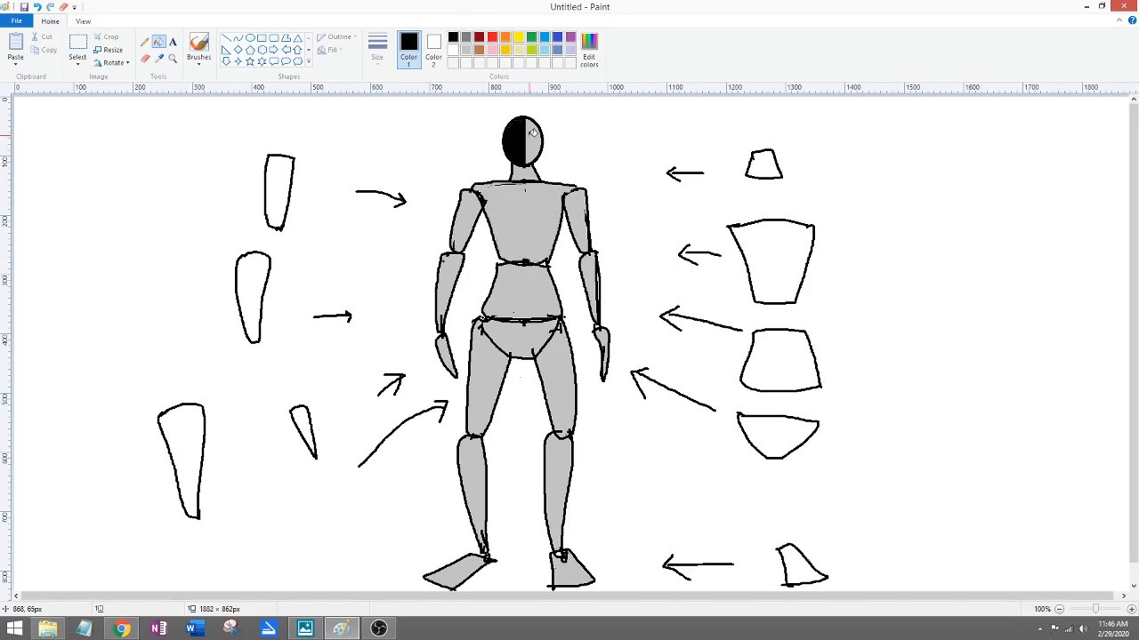
click(532, 133)
click(540, 203)
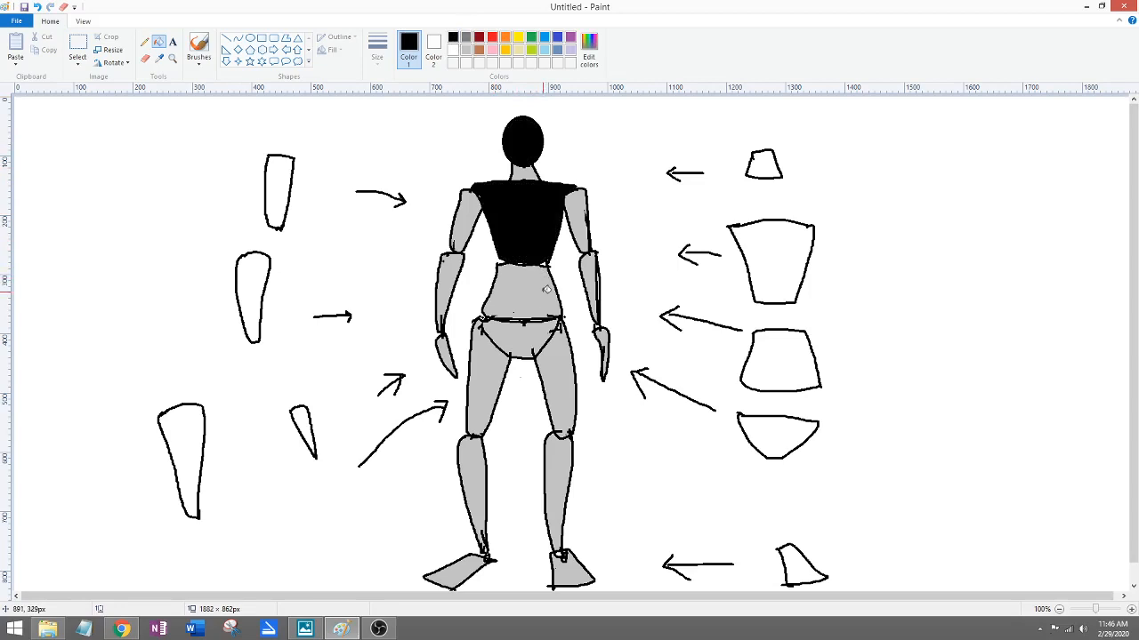
click(532, 335)
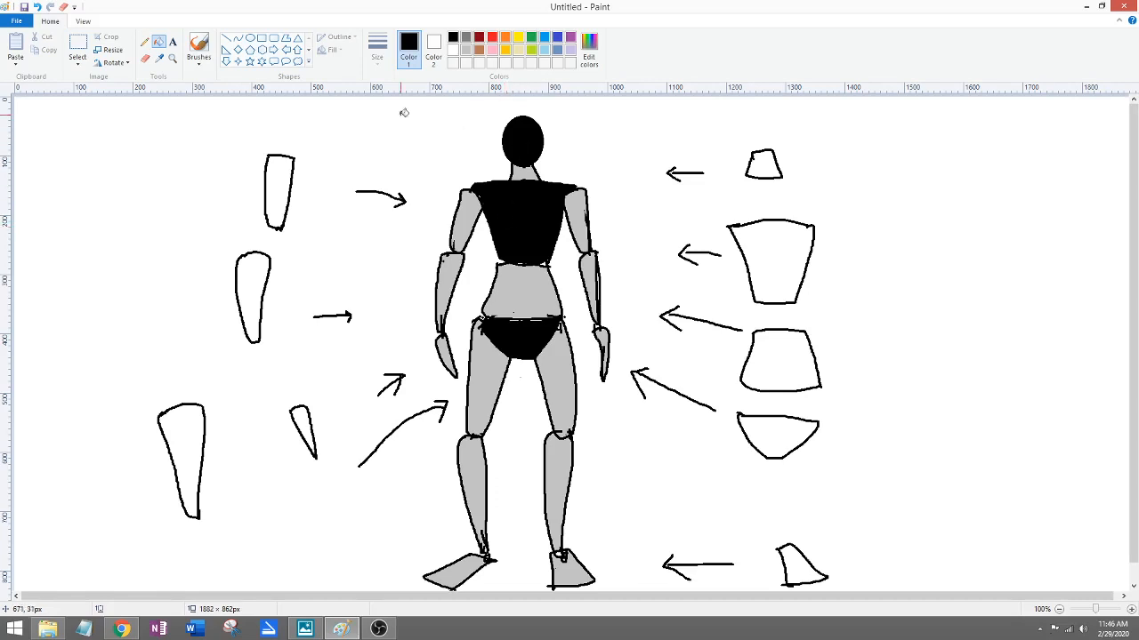
Step: Write the numbers 1, 2 and 3 in white on the black head, chest and pelvis with the Pencil
click(144, 42)
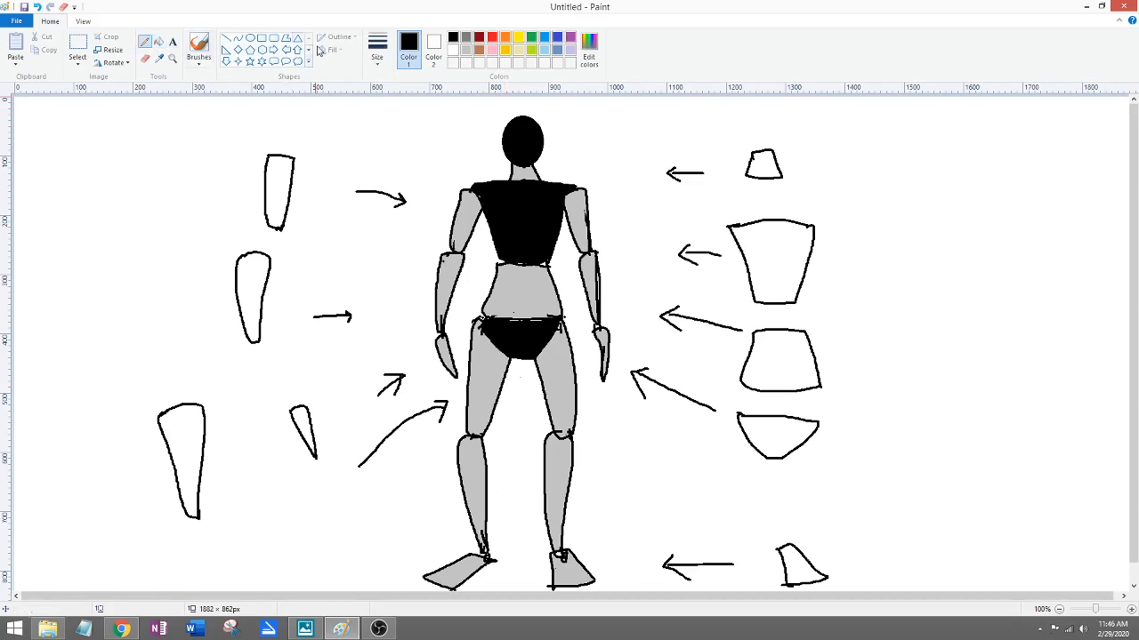
click(434, 49)
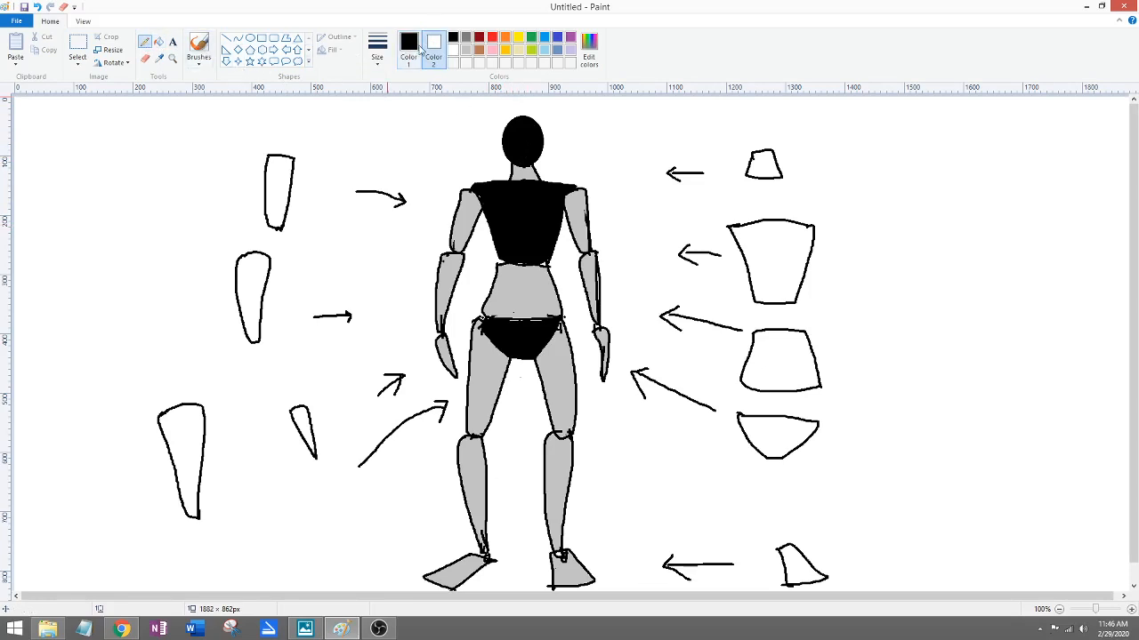
click(408, 46)
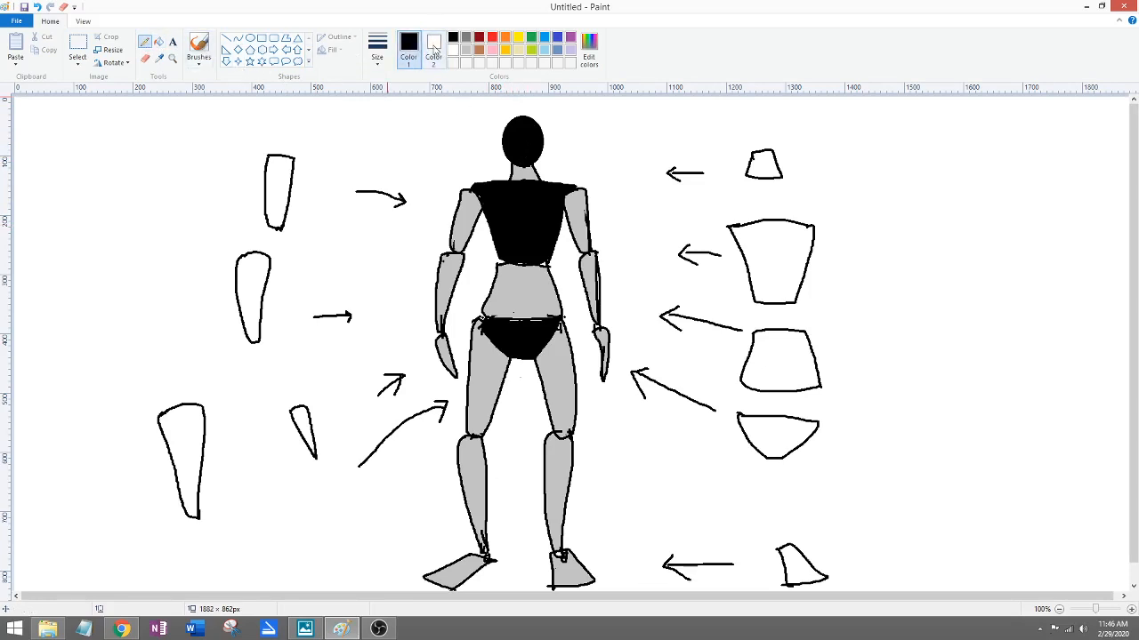
drag(522, 129, 522, 149)
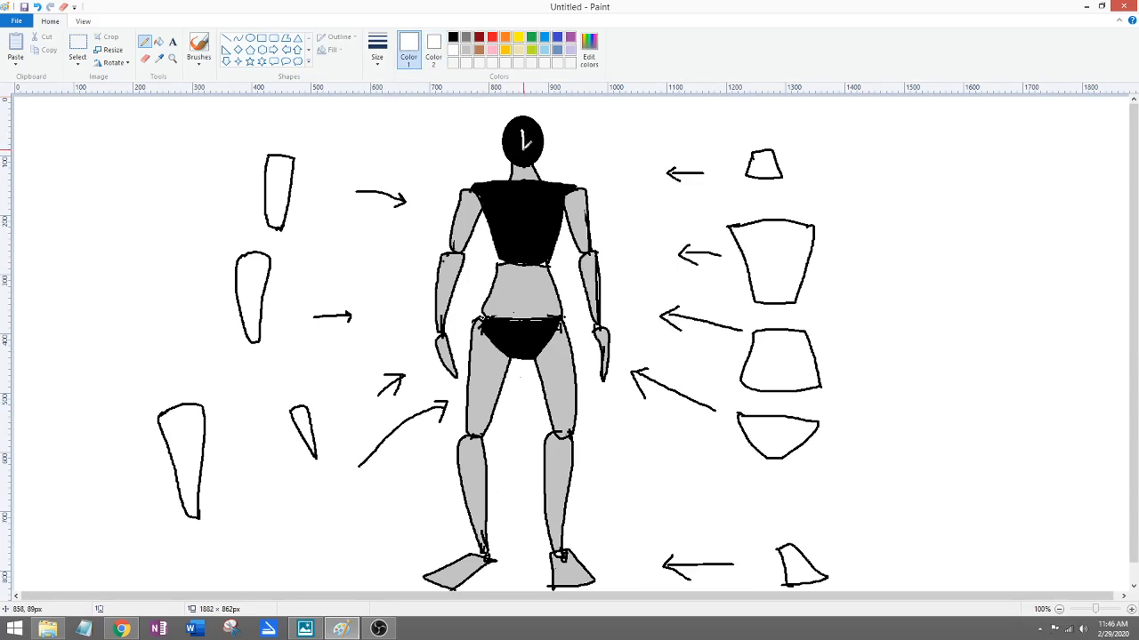
mouse_move(517, 206)
mouse_down()
mouse_move(532, 205)
mouse_move(522, 222)
mouse_move(536, 225)
mouse_up()
mouse_move(513, 329)
mouse_down()
mouse_move(527, 332)
mouse_move(513, 348)
mouse_up()
Step: Fill the white background around the figure and reference shapes with blue
click(159, 44)
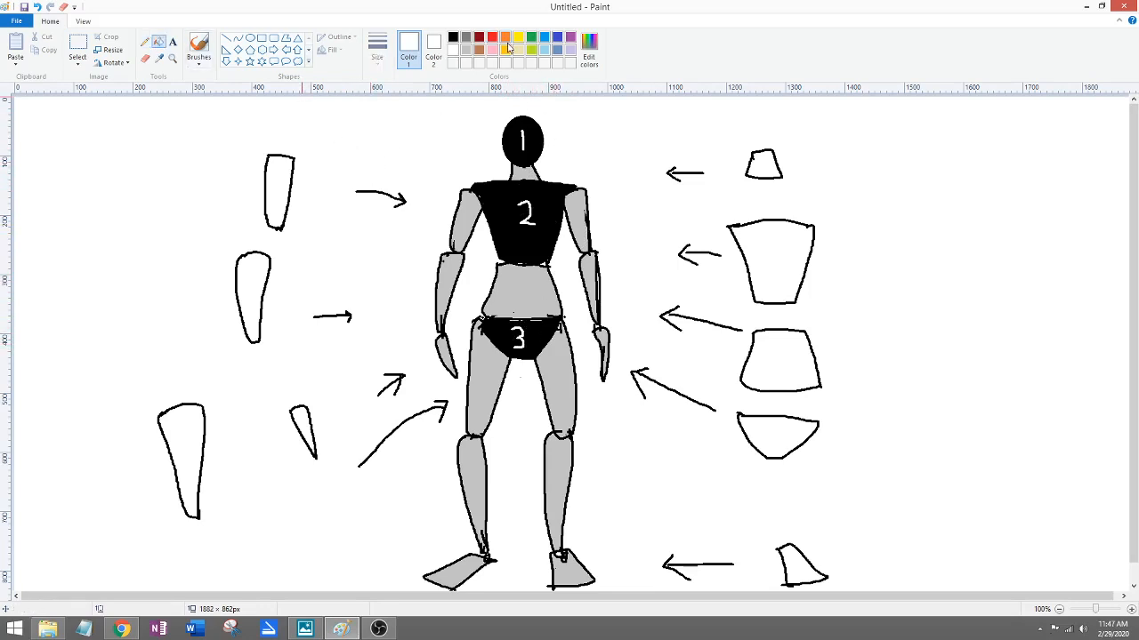
click(545, 39)
click(397, 136)
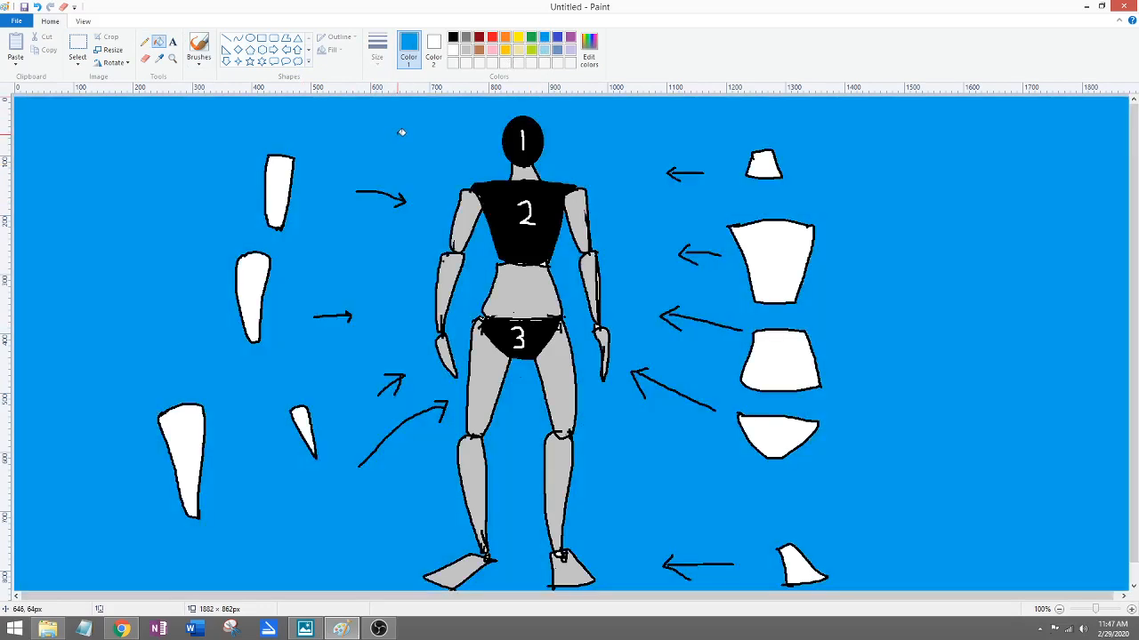